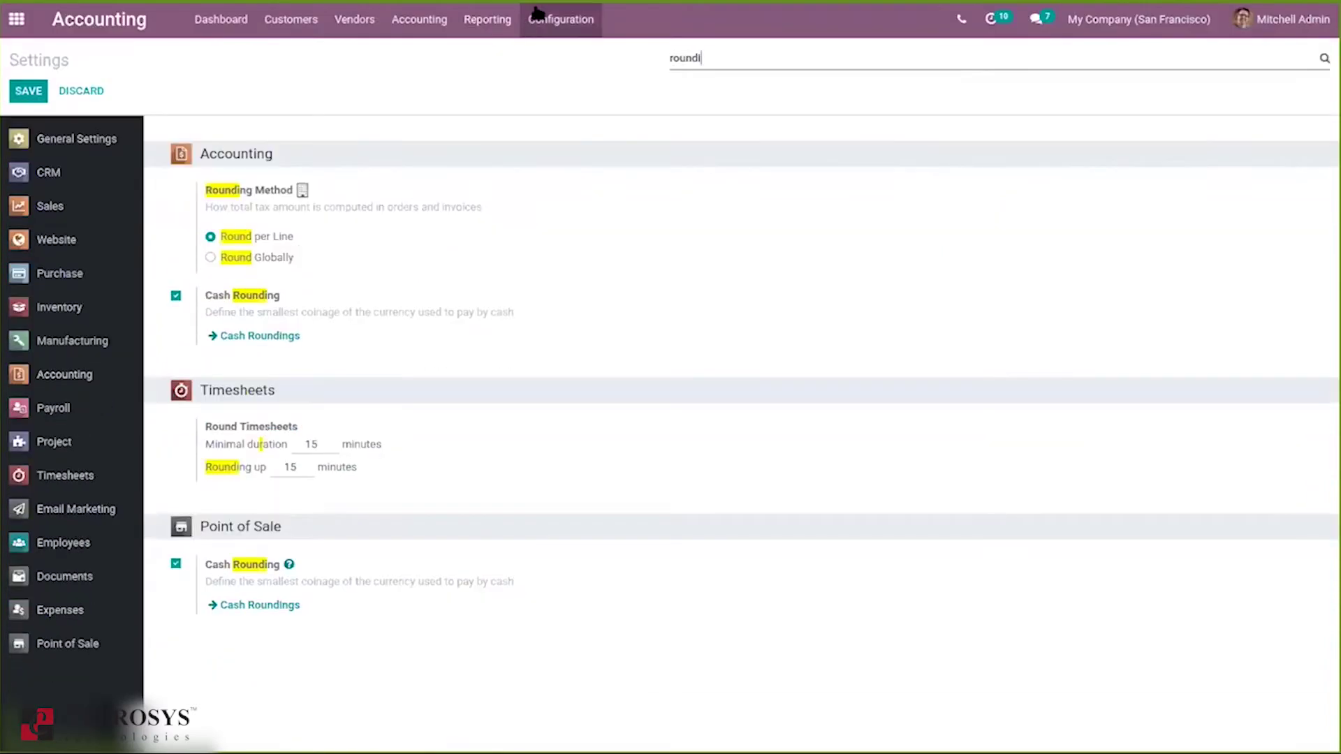
click(541, 20)
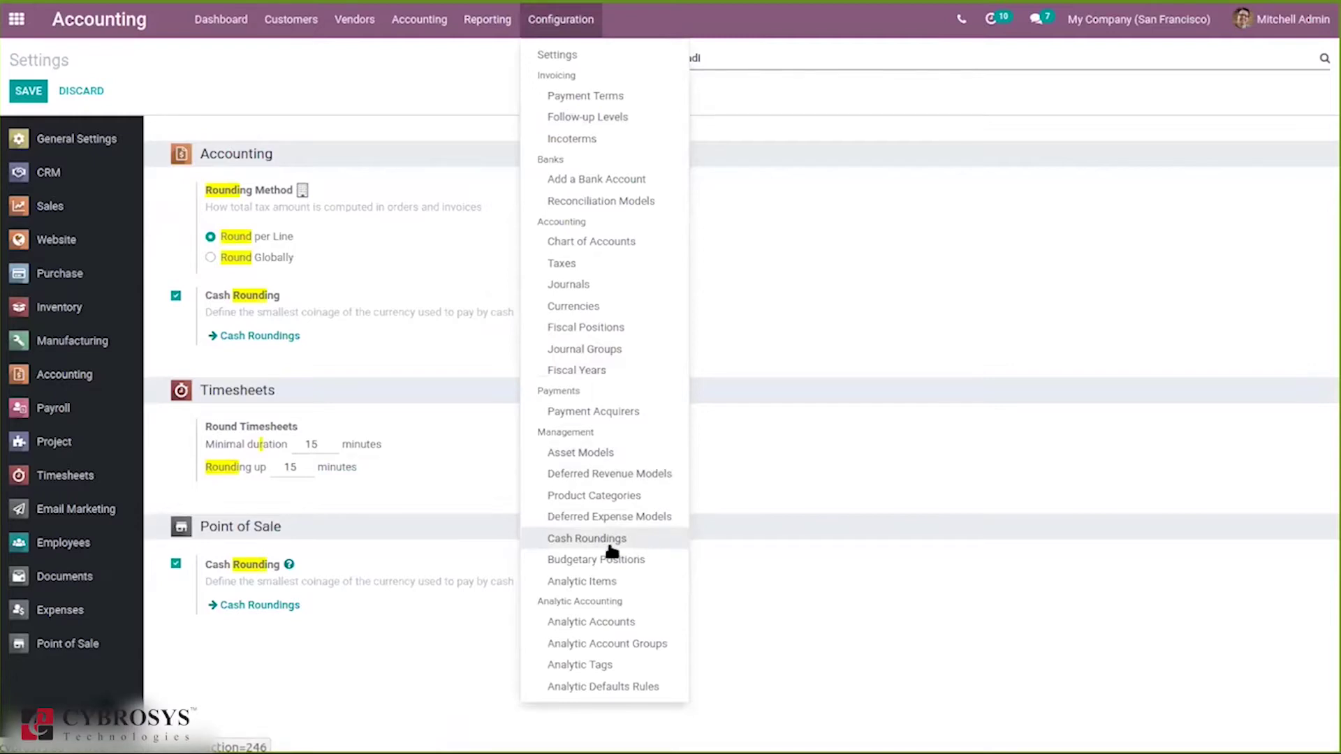
click(419, 257)
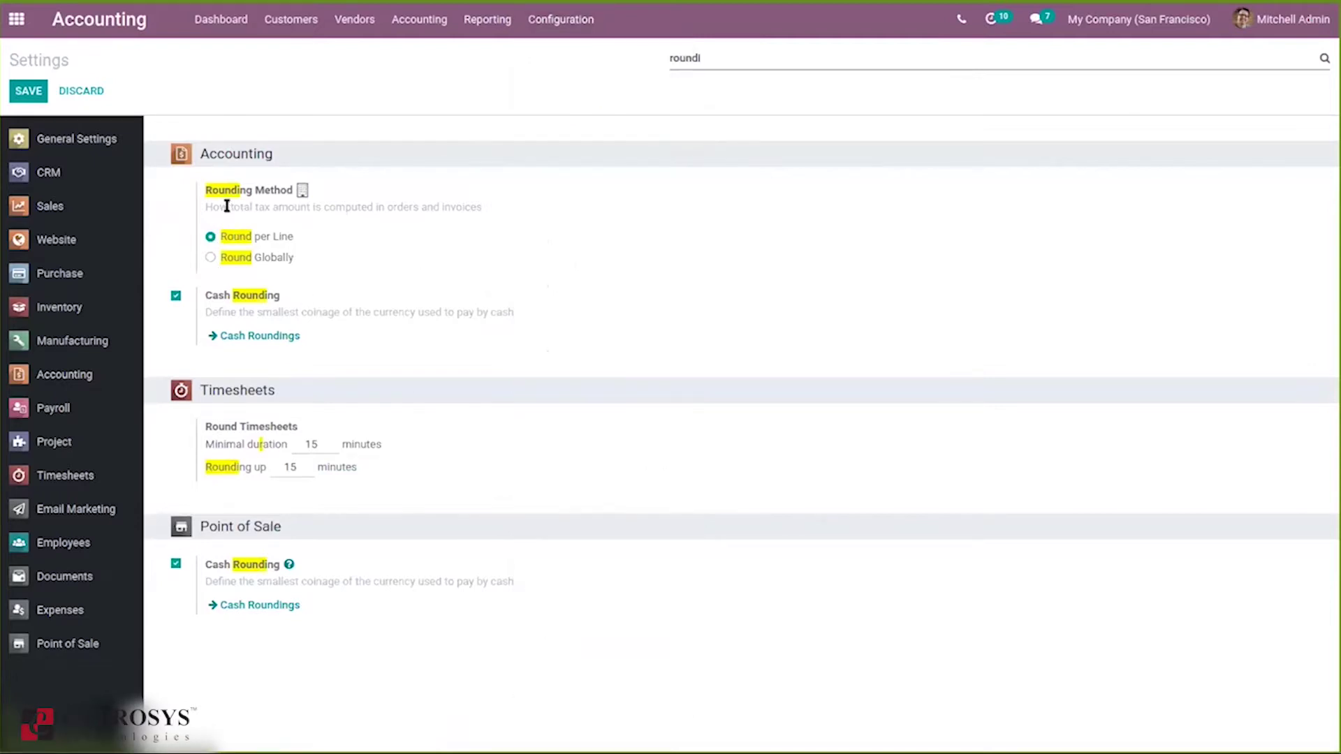
- Create a new cash rounding record in the accounting configuration and name it "Rounding .10"
mouse_move(227, 206)
click(525, 21)
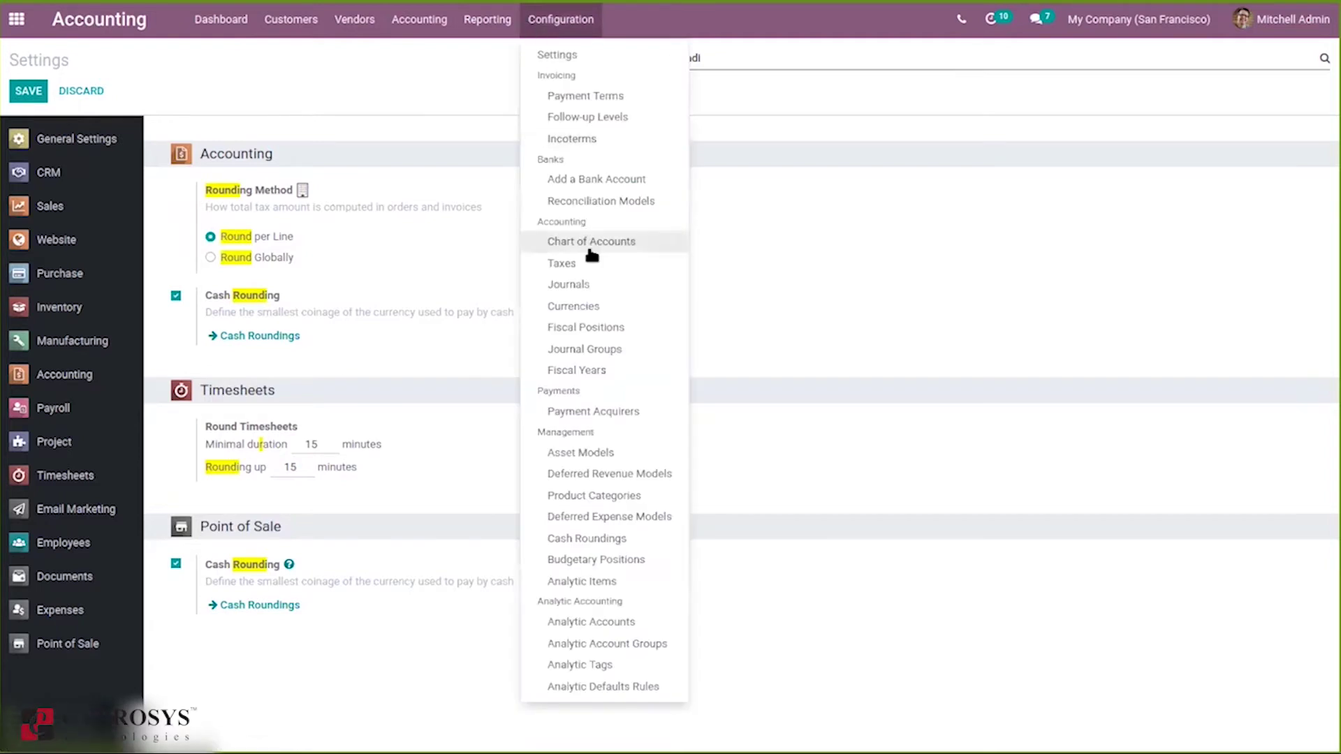
click(579, 538)
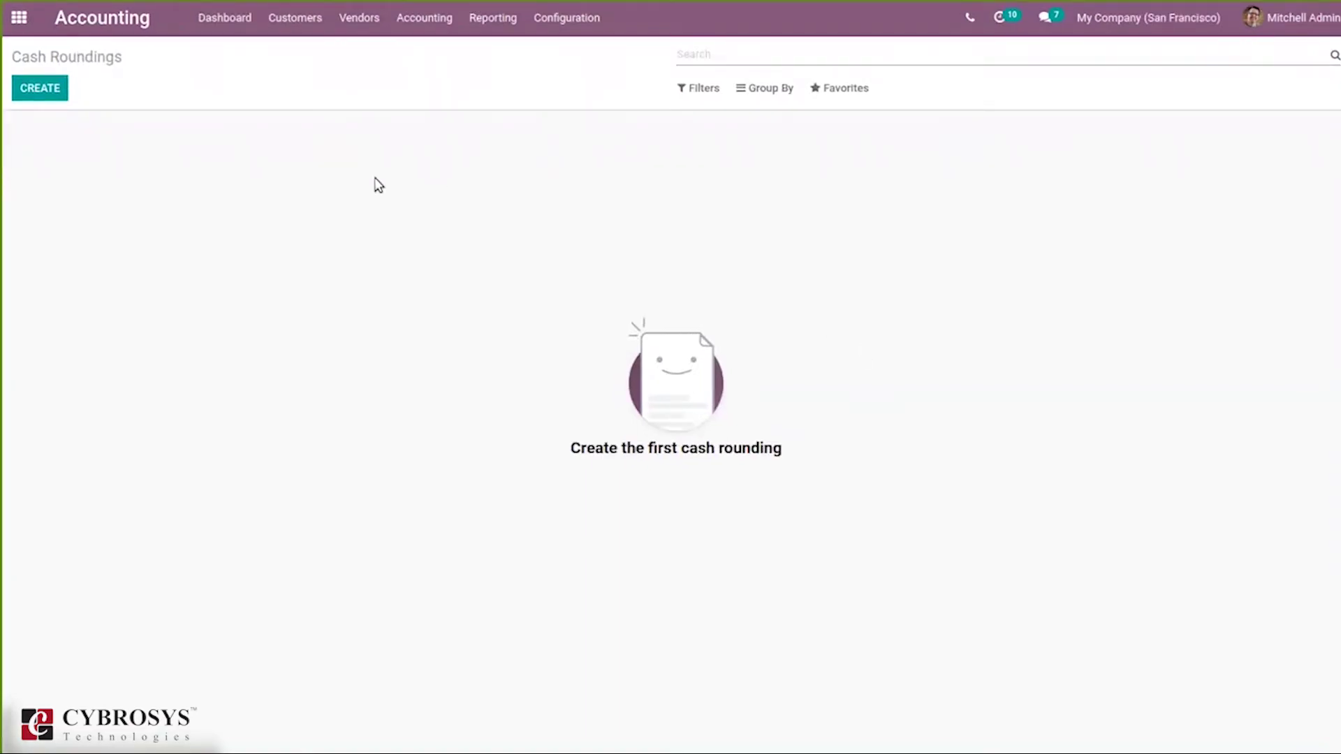
click(41, 96)
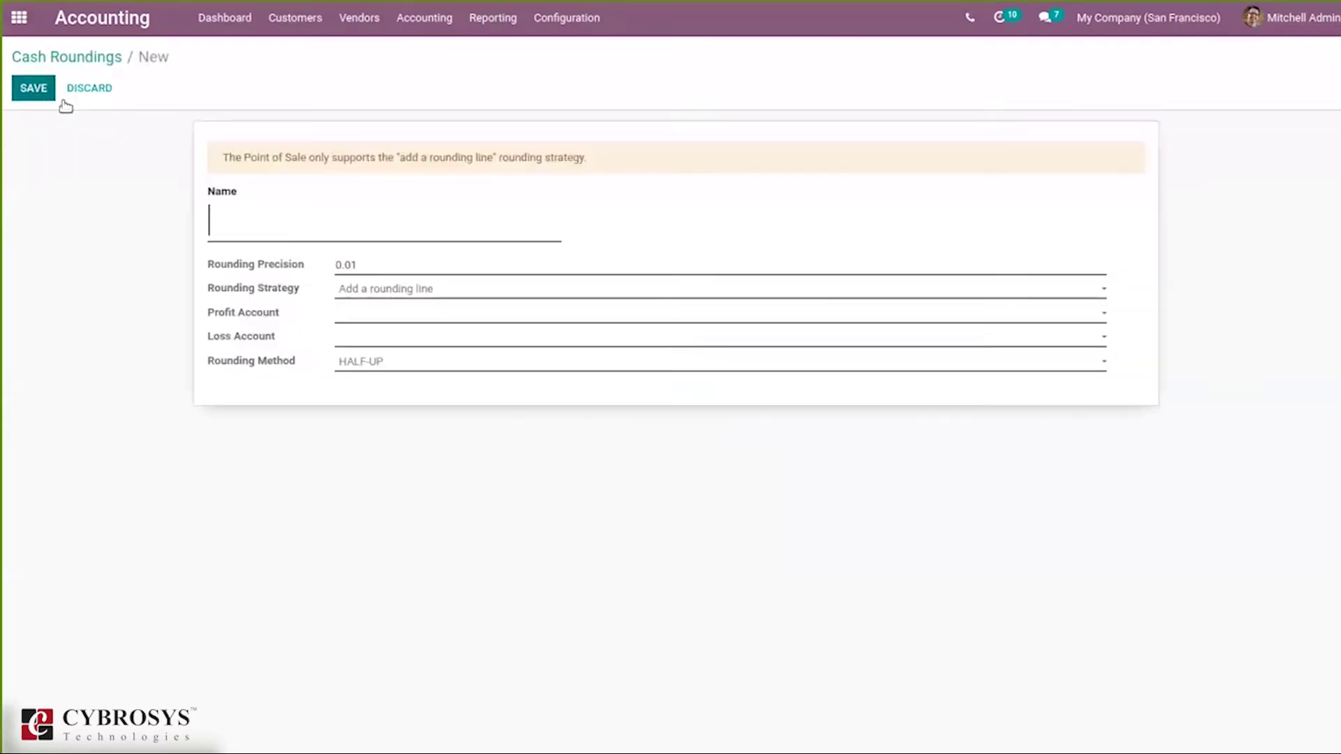
text(Rou)
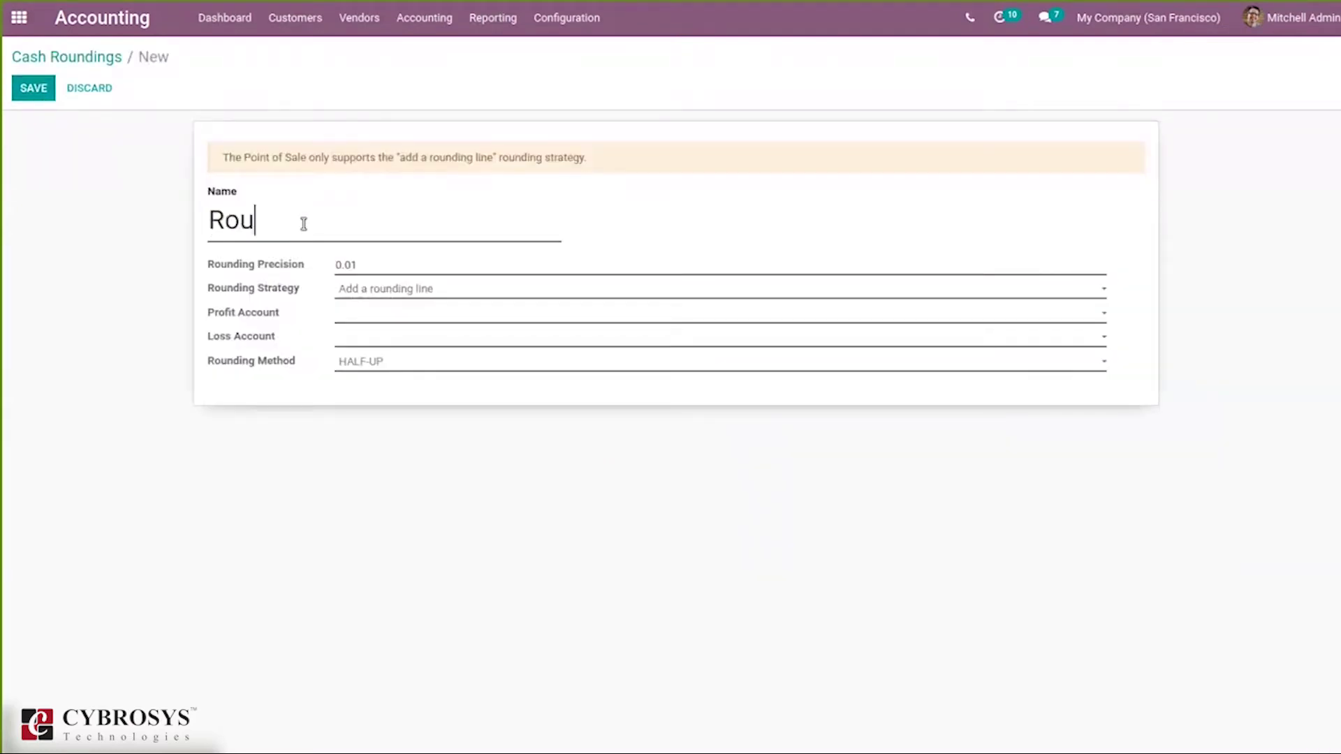
text(nding .10)
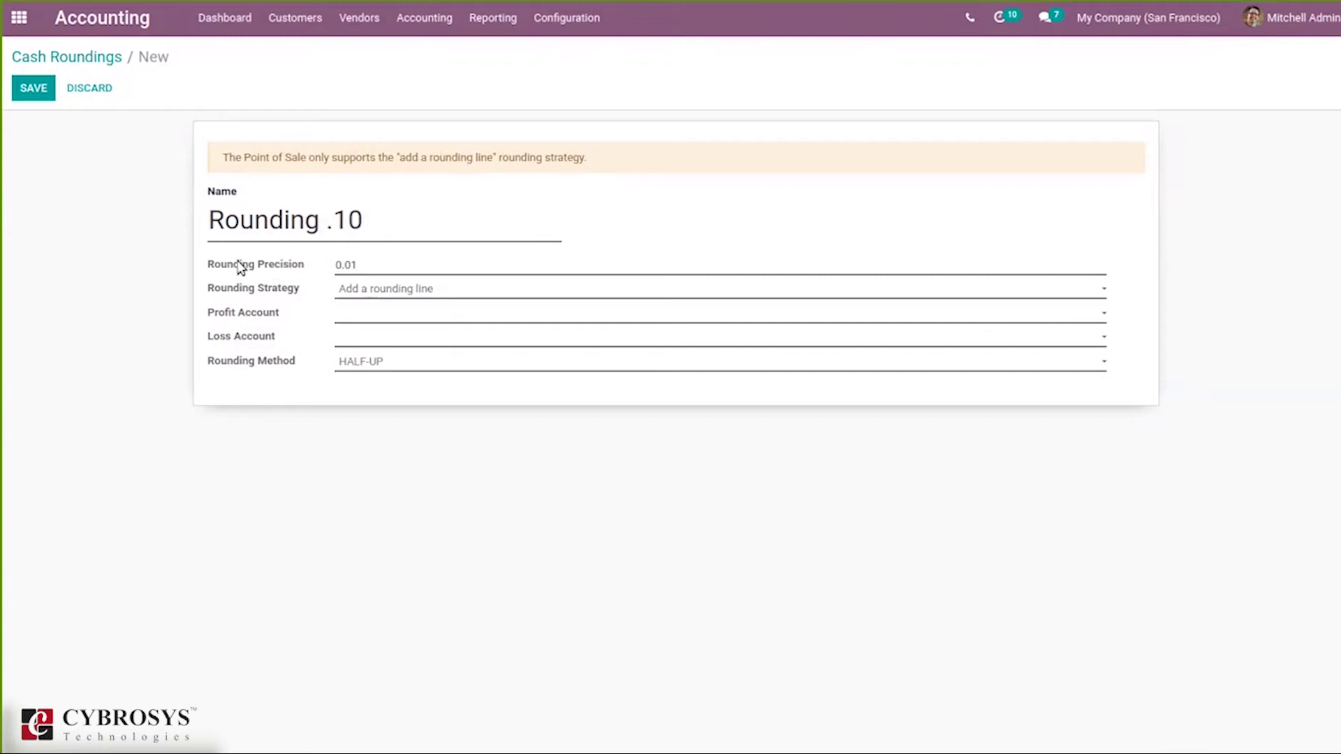
- Set the rounding precision of the new cash rounding to 0.10
mouse_move(240, 267)
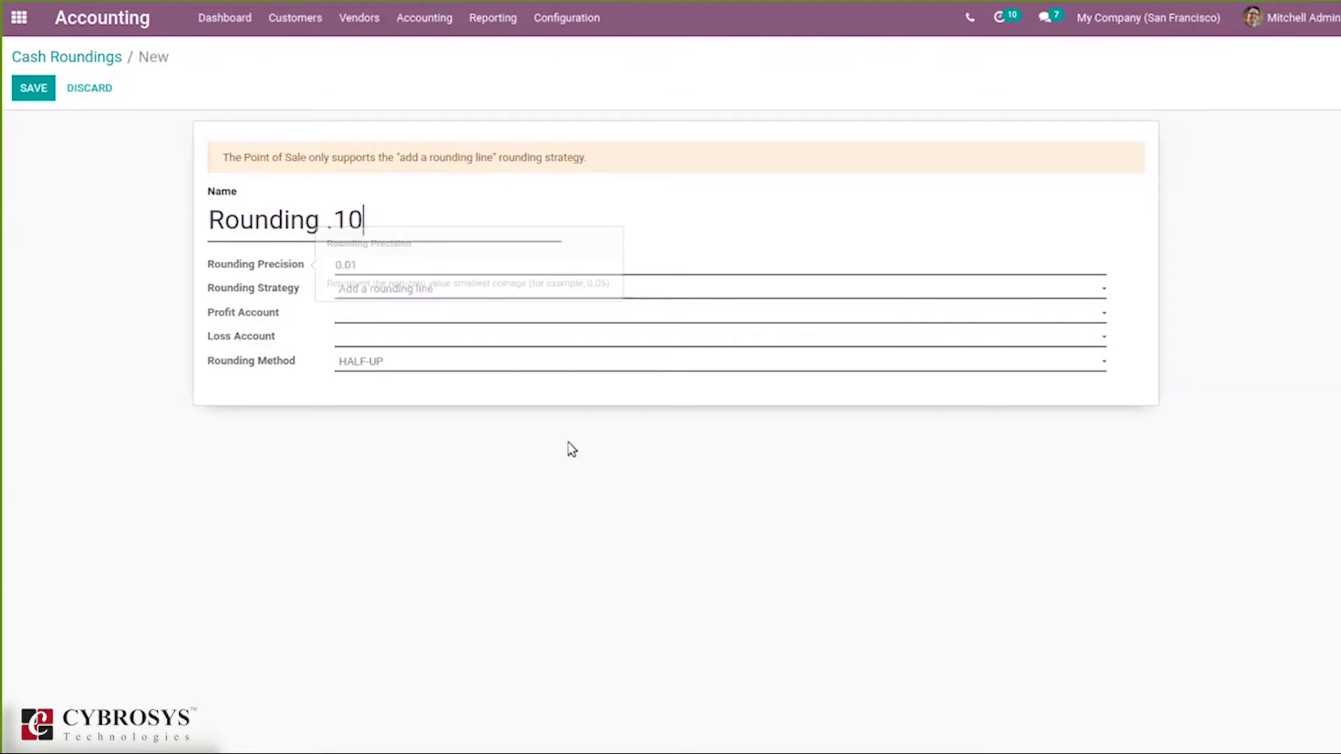
click(368, 263)
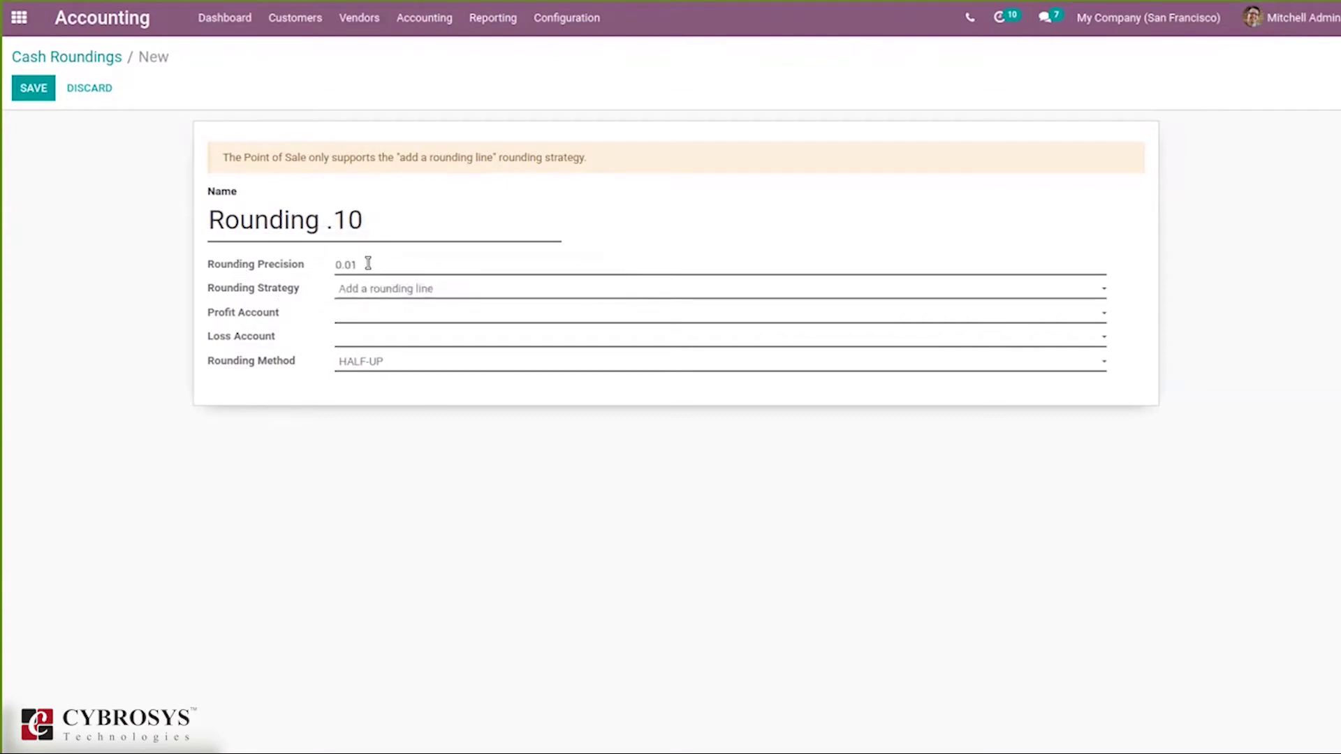
key(BackSpace)
key(BackSpace)
text(10)
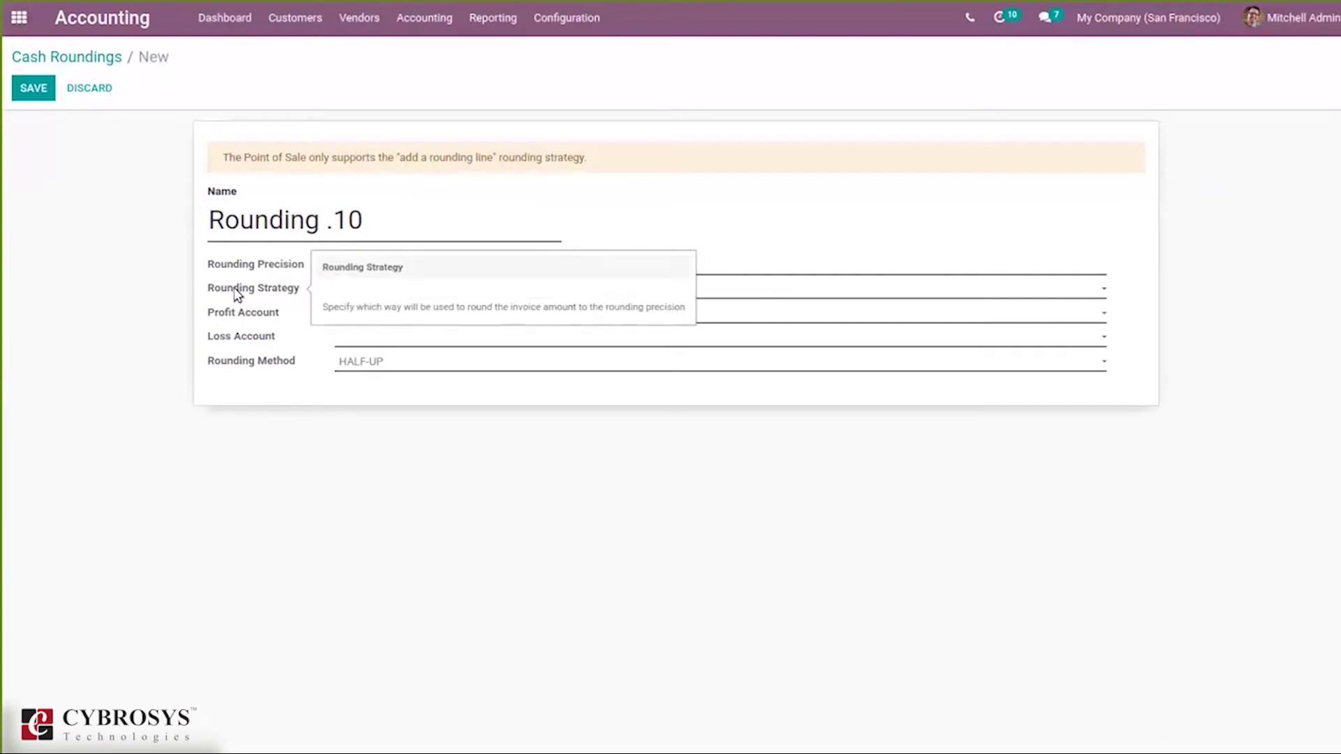
- Switch the rounding strategy to Modify tax amount and back to Add a rounding line, checking the profit account choices
click(381, 295)
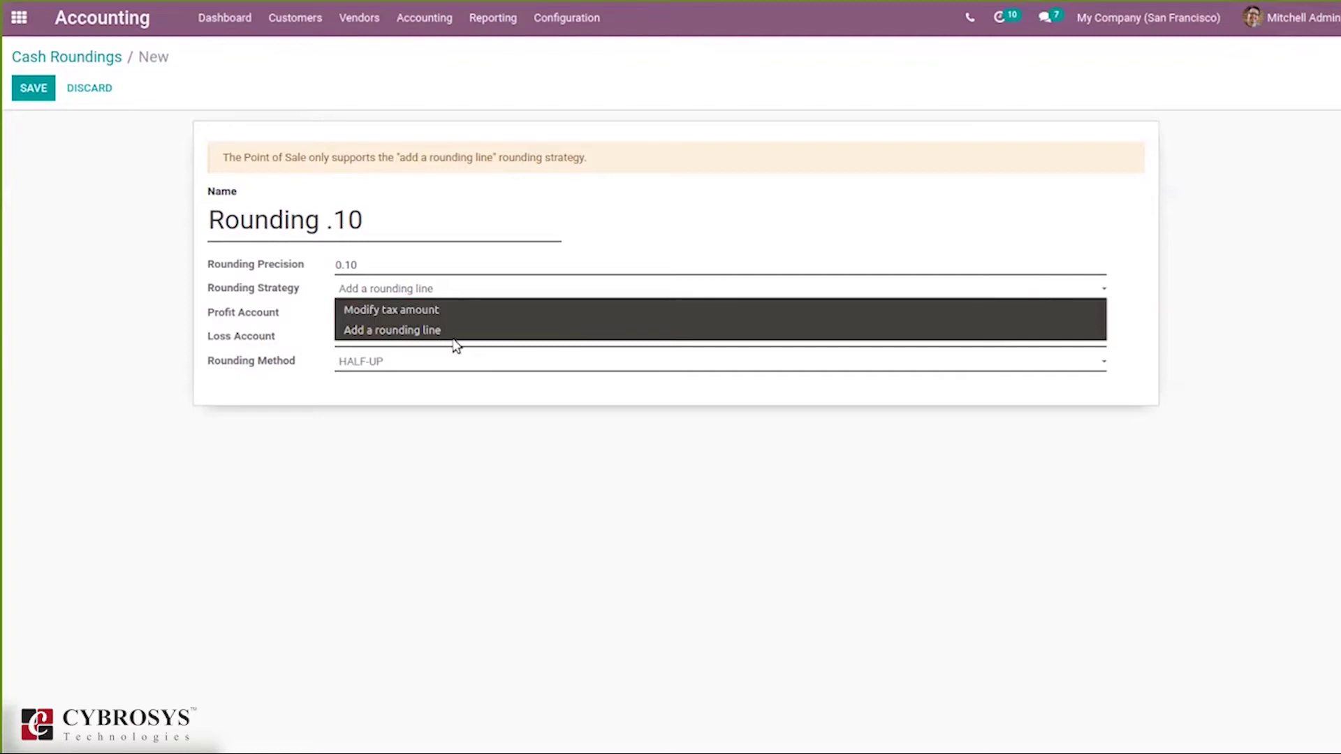
click(426, 311)
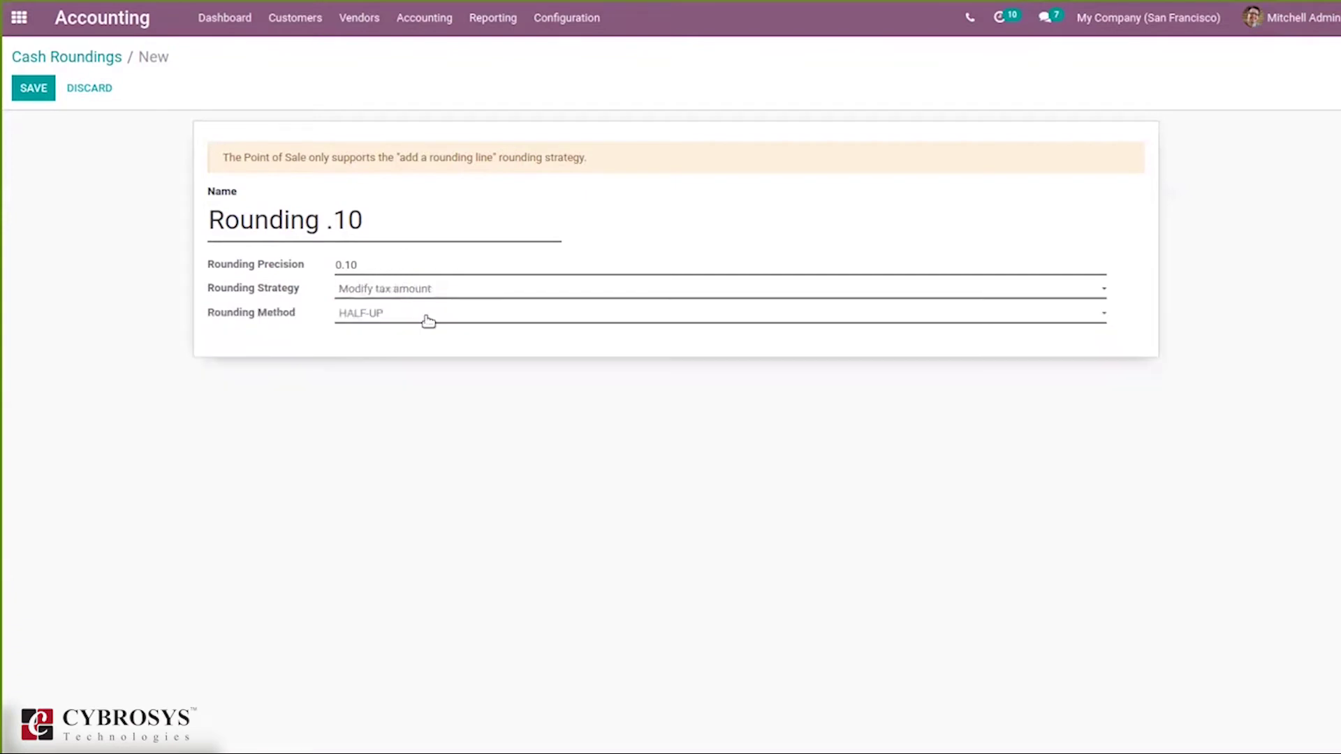
click(374, 286)
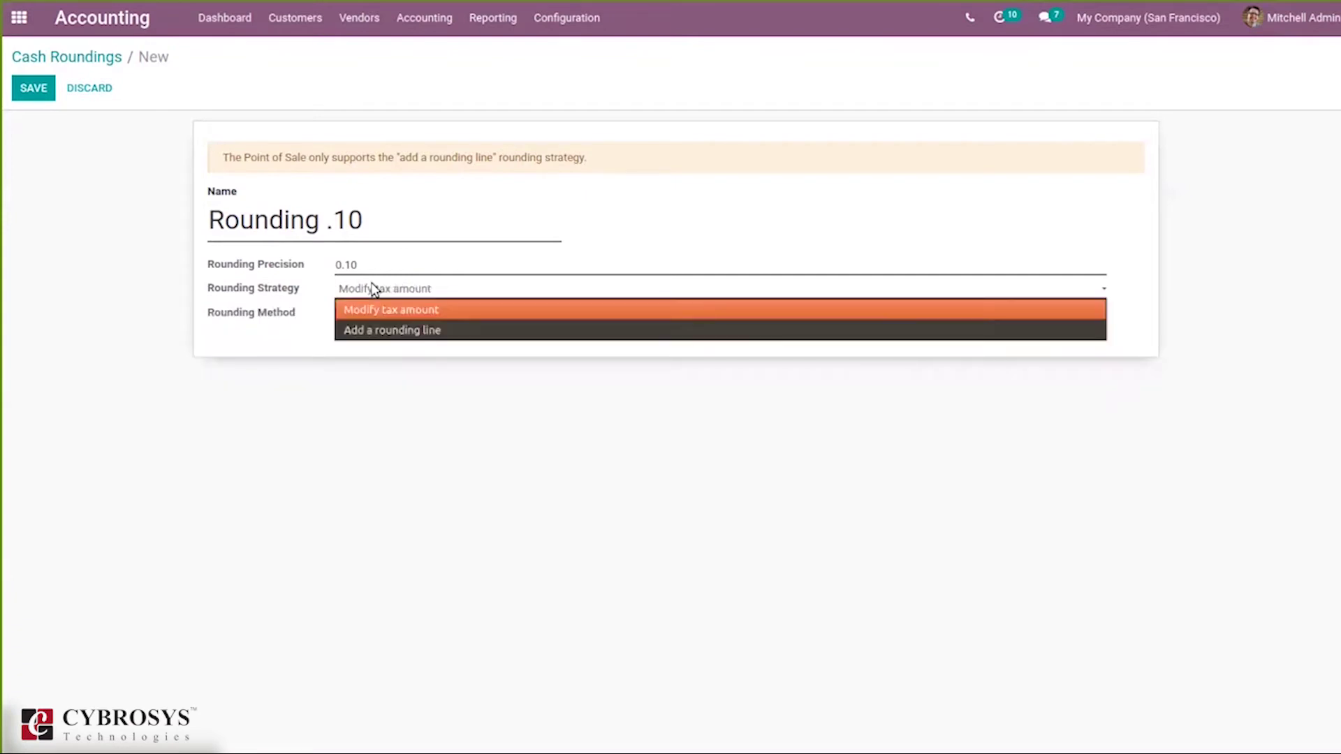
click(399, 329)
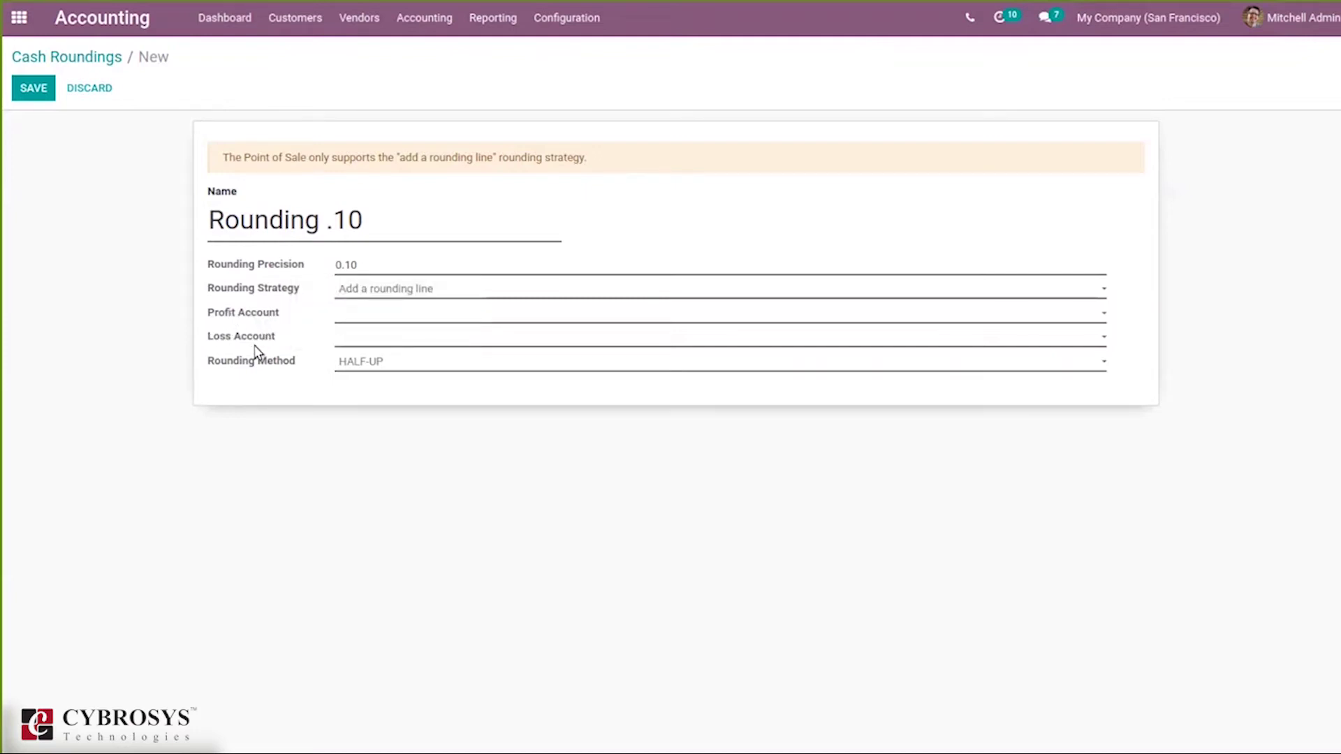
click(375, 314)
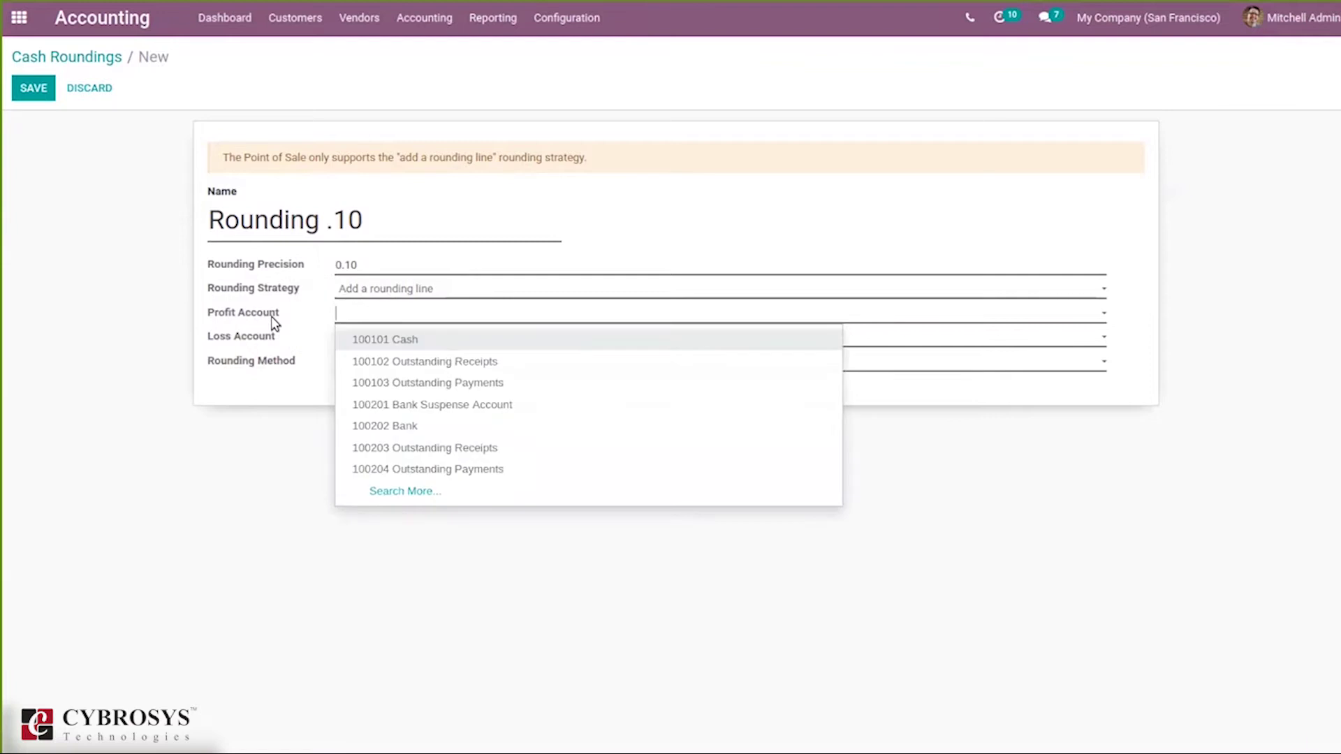
click(345, 290)
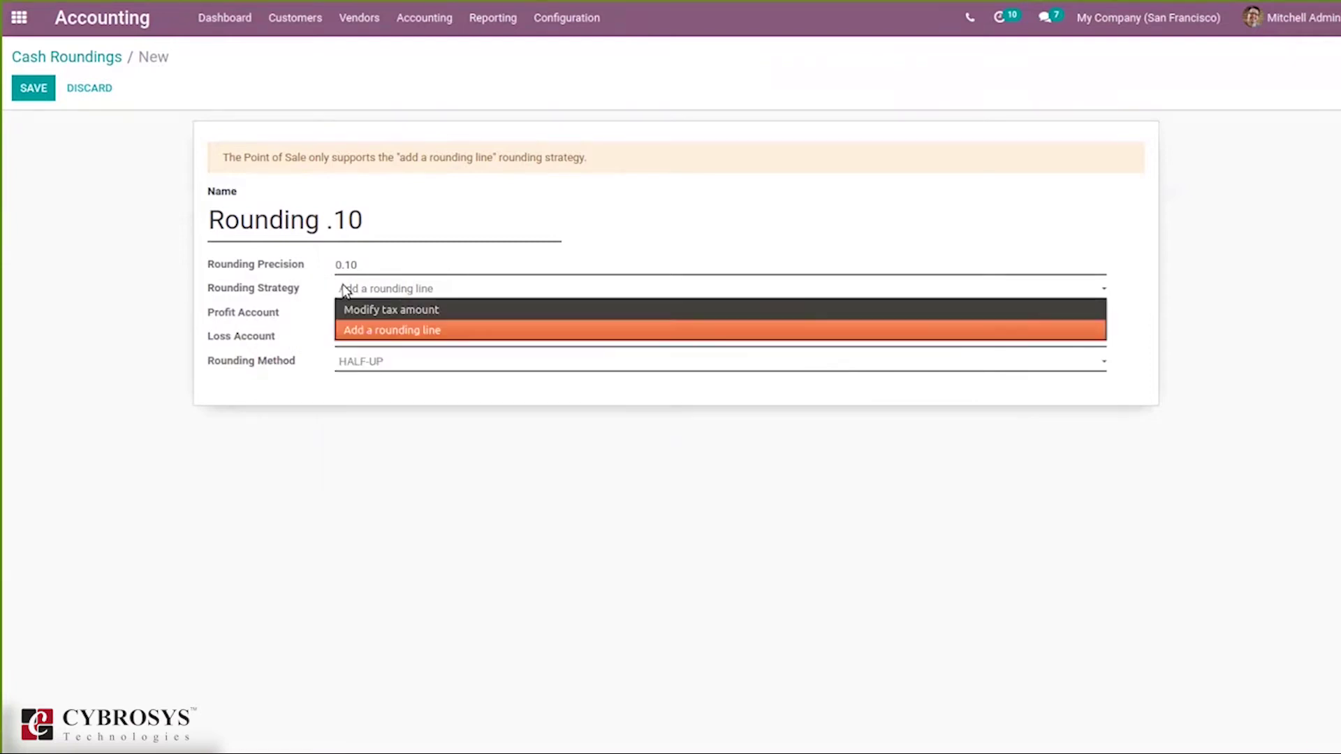
click(294, 359)
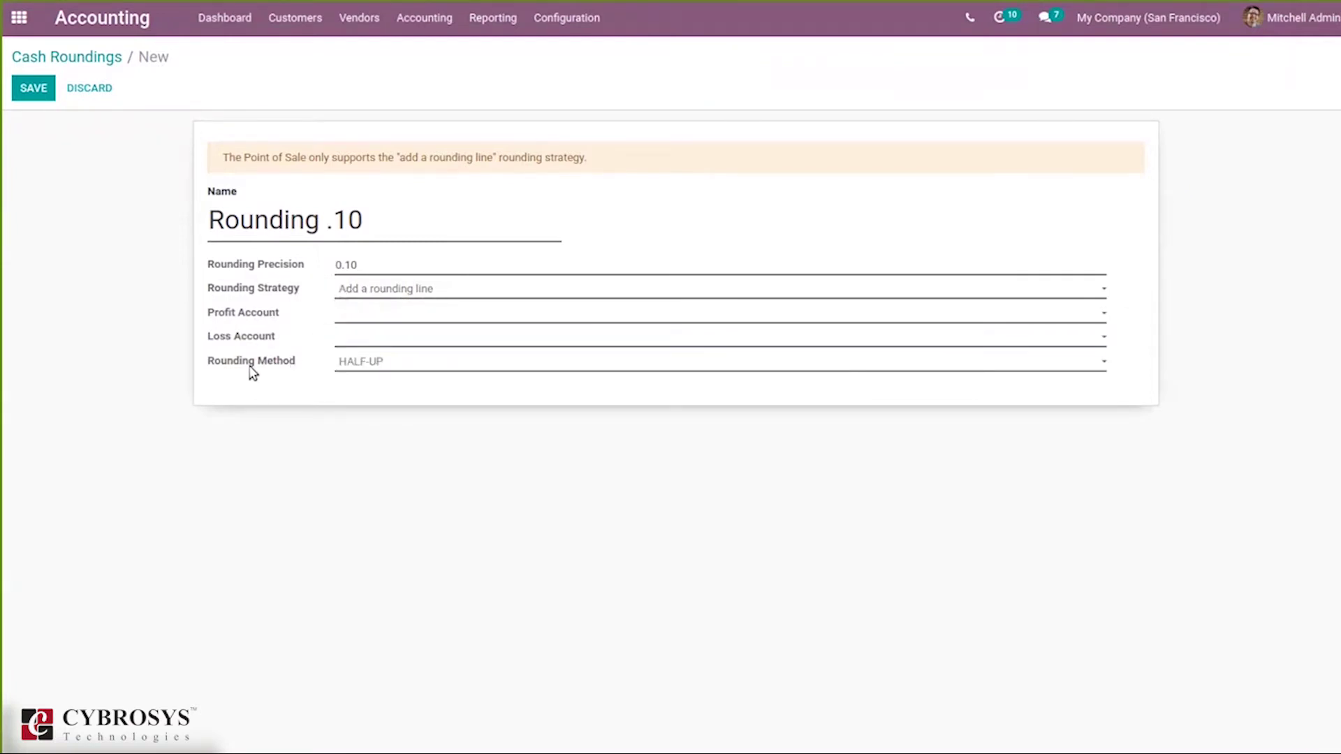
- Set the rounding method of the cash rounding to UP
mouse_move(253, 374)
click(386, 364)
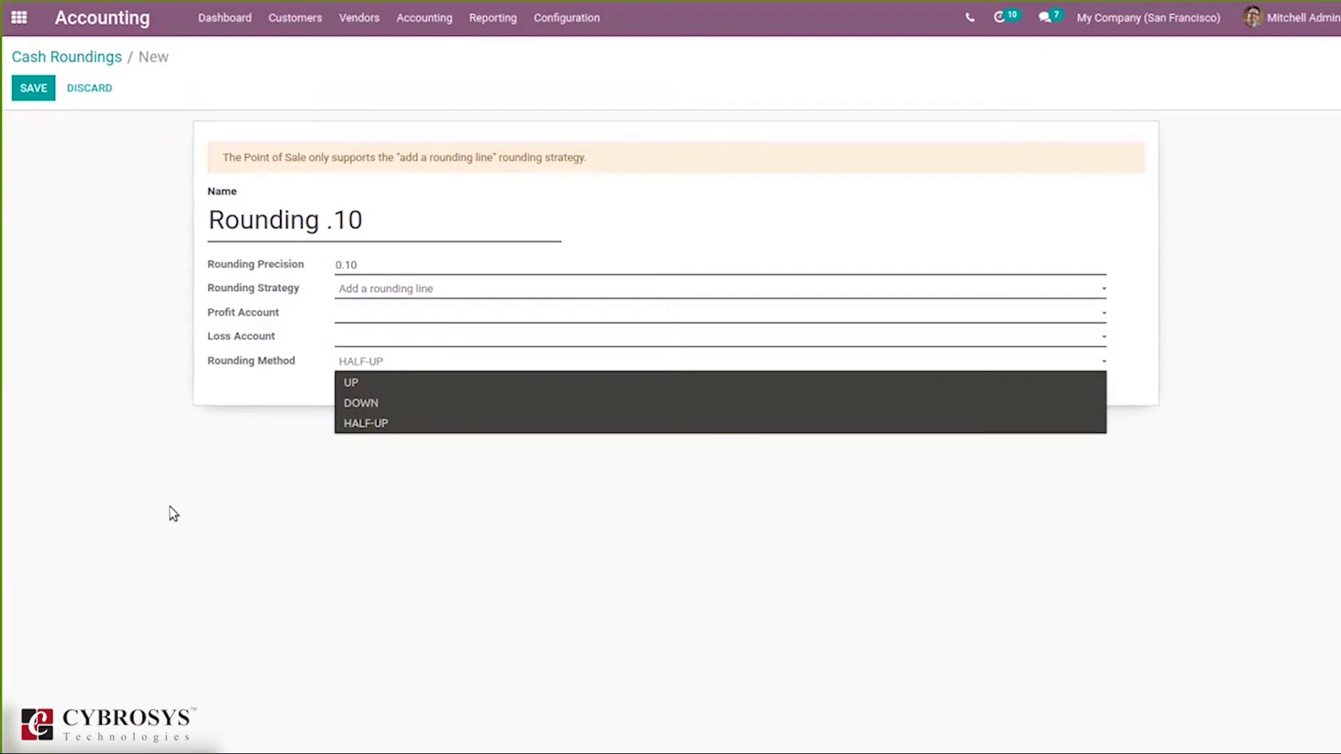
mouse_move(274, 349)
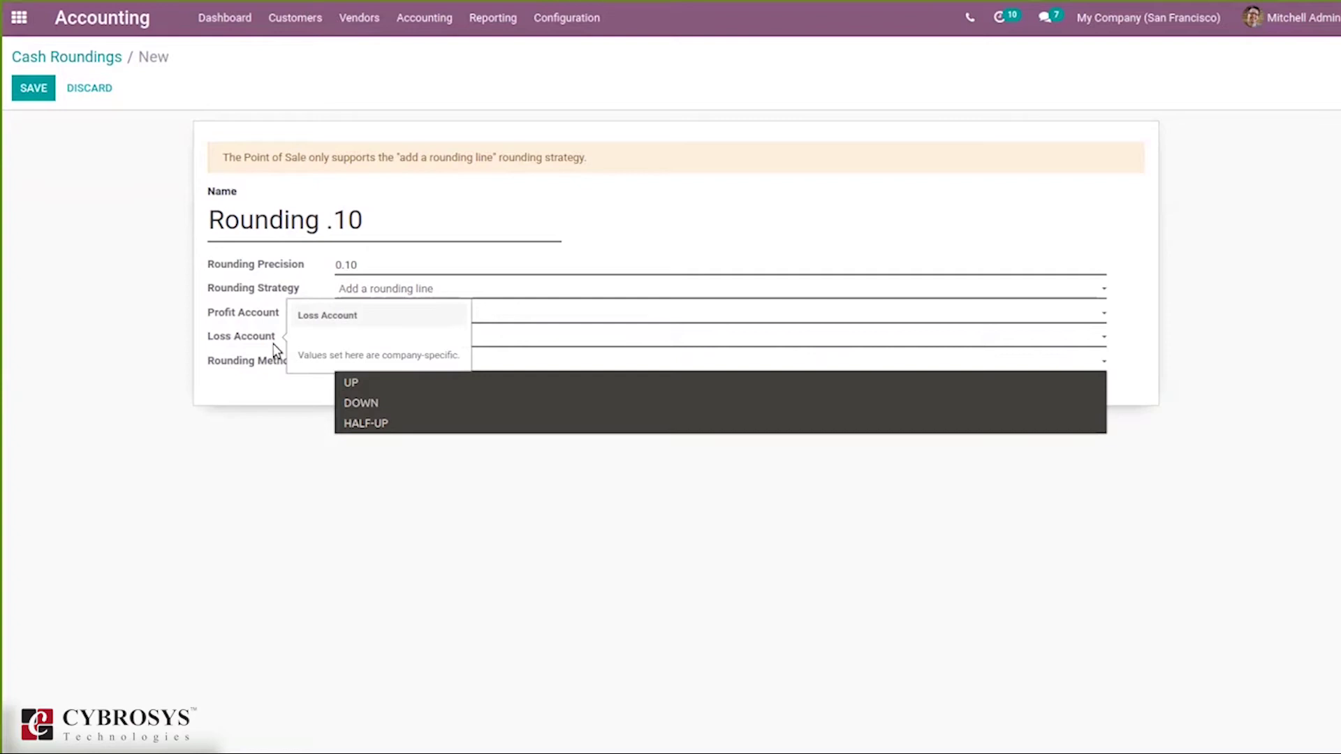
click(363, 383)
- Set the rounding strategy to Modify tax amount and save the cash rounding record
click(349, 291)
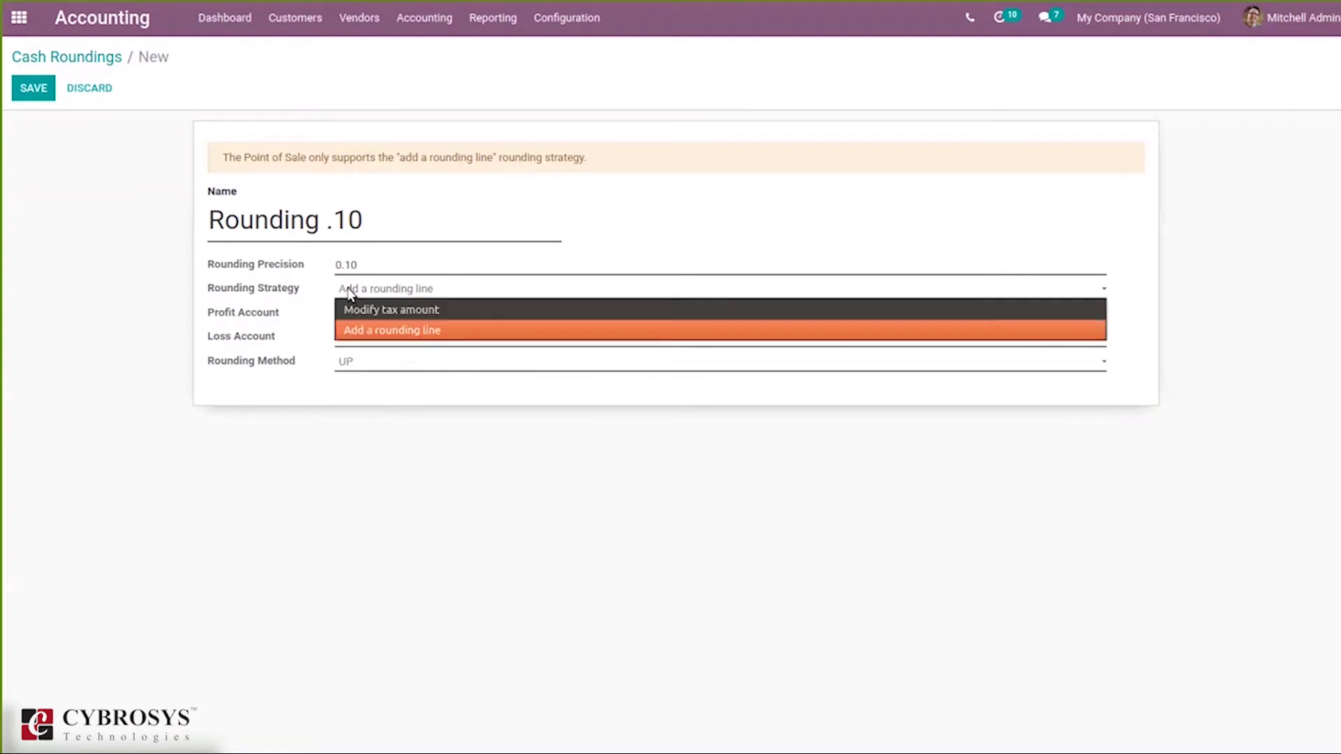
click(379, 307)
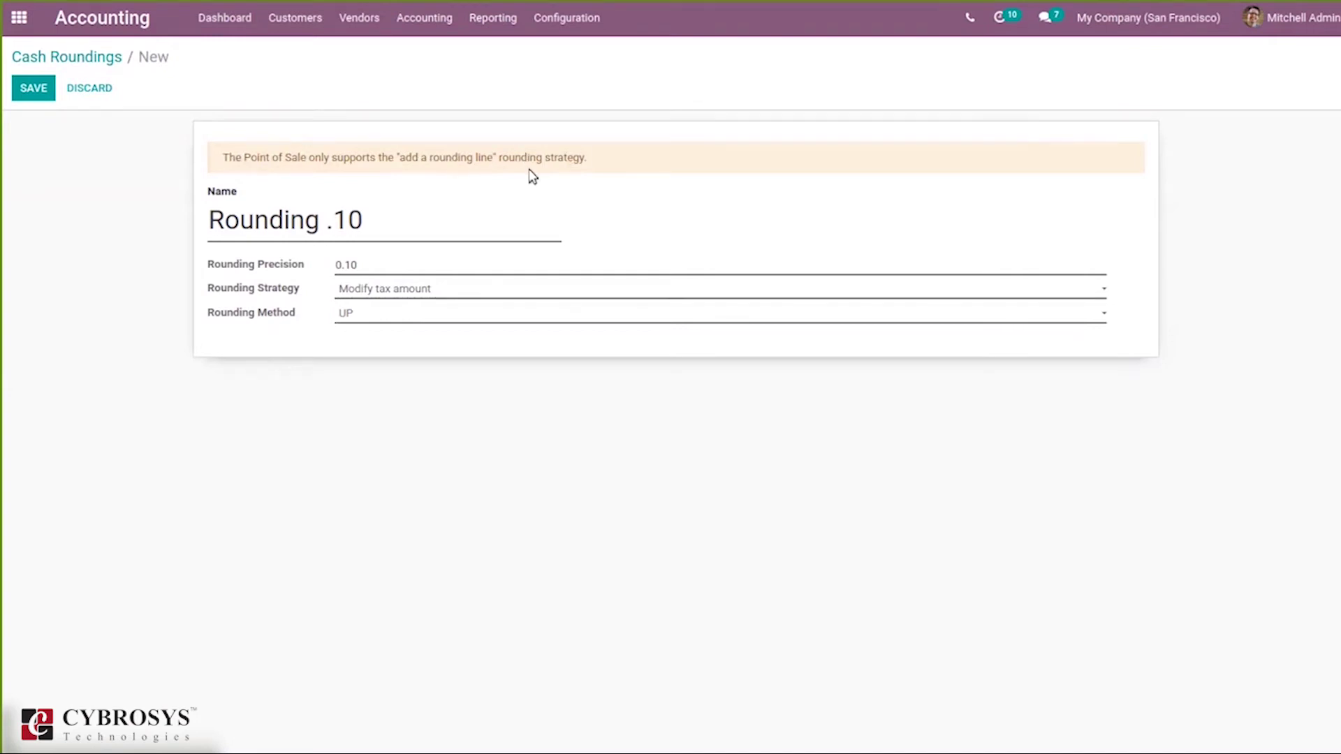
click(338, 289)
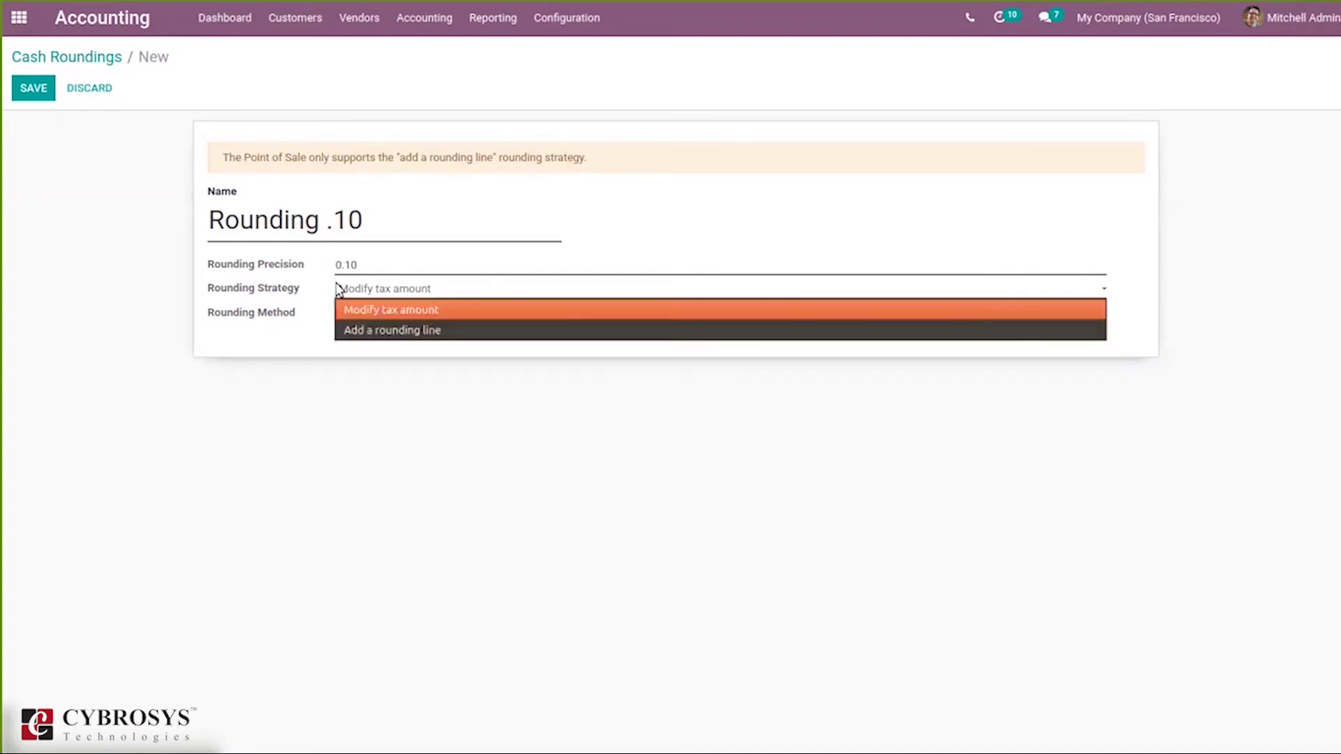
click(363, 184)
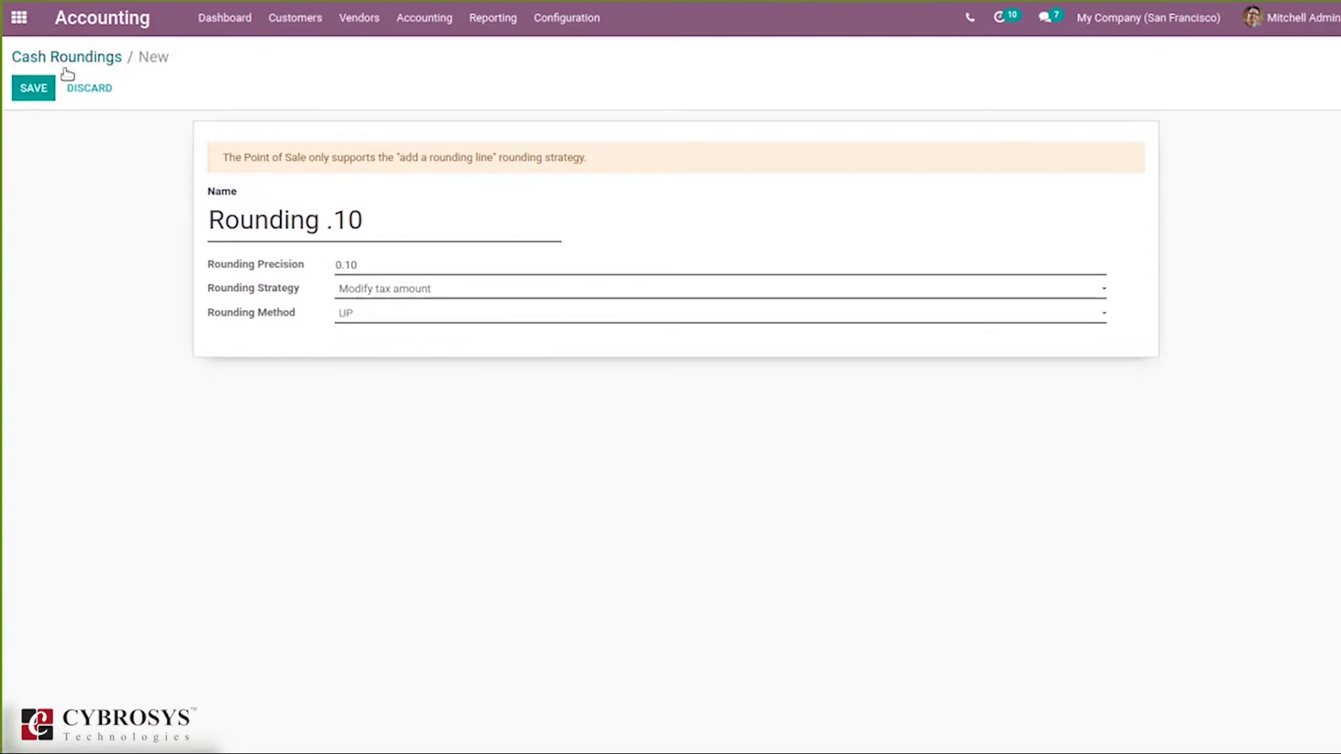
click(49, 81)
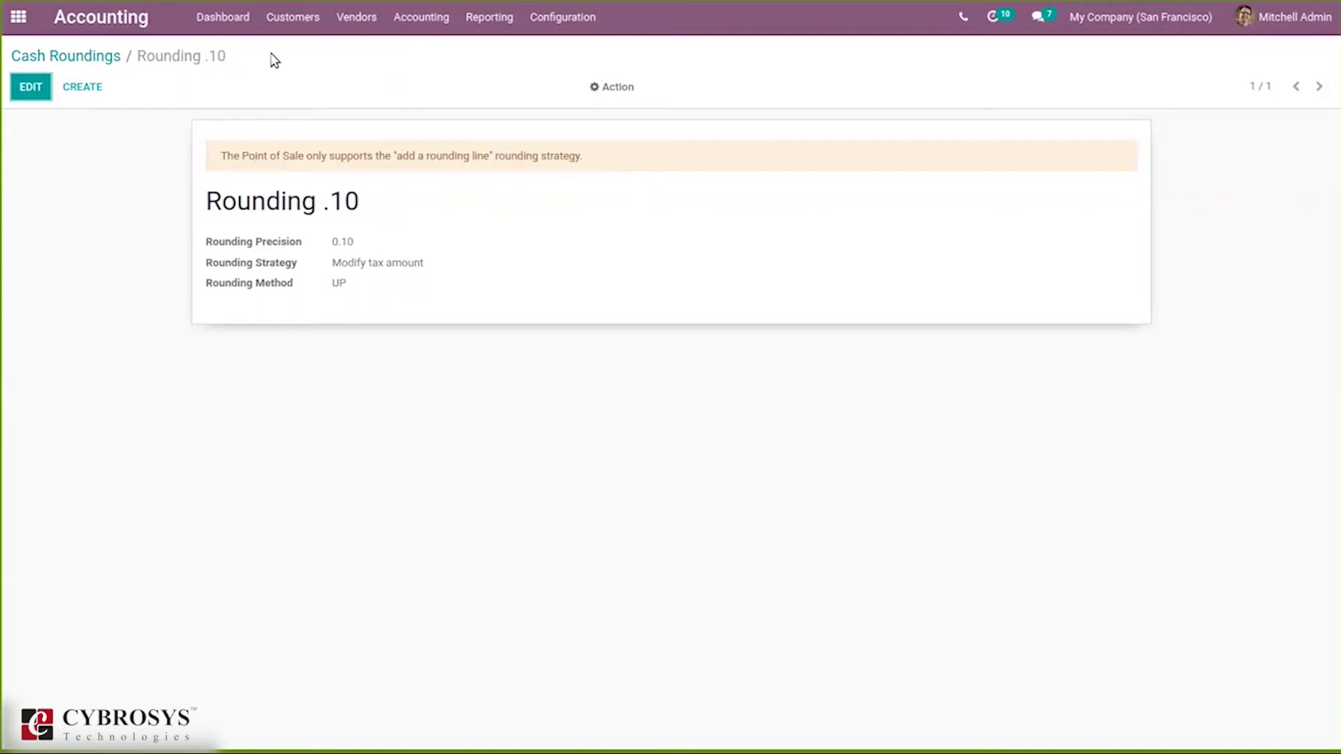
- Go to the customer invoices and start a new draft invoice
click(90, 55)
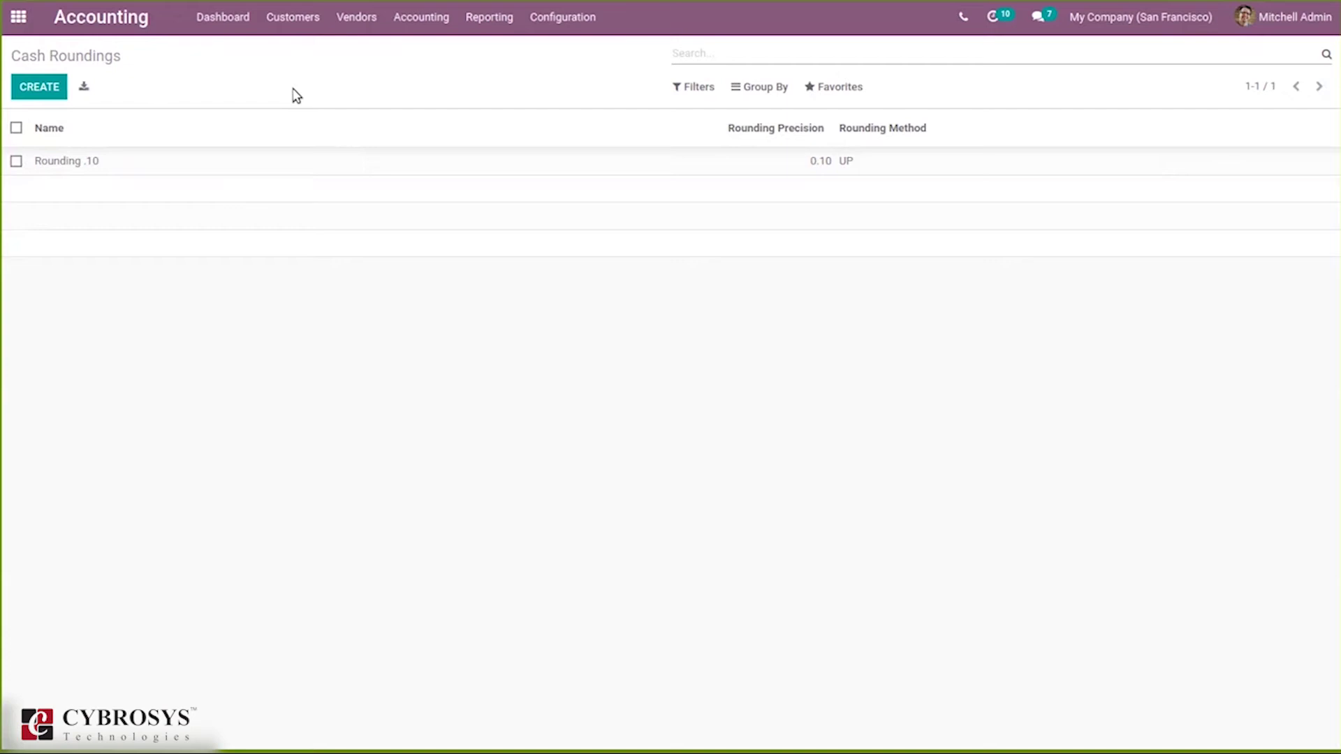
click(275, 17)
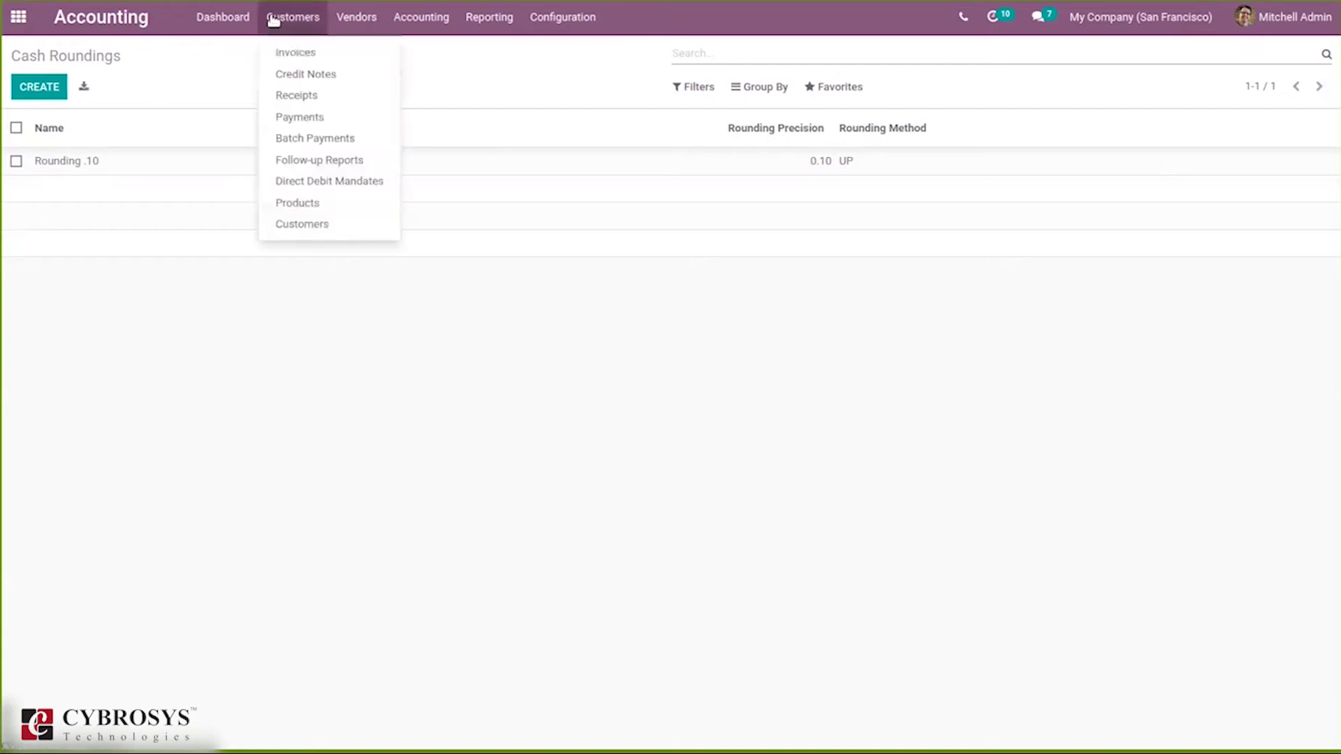
click(294, 55)
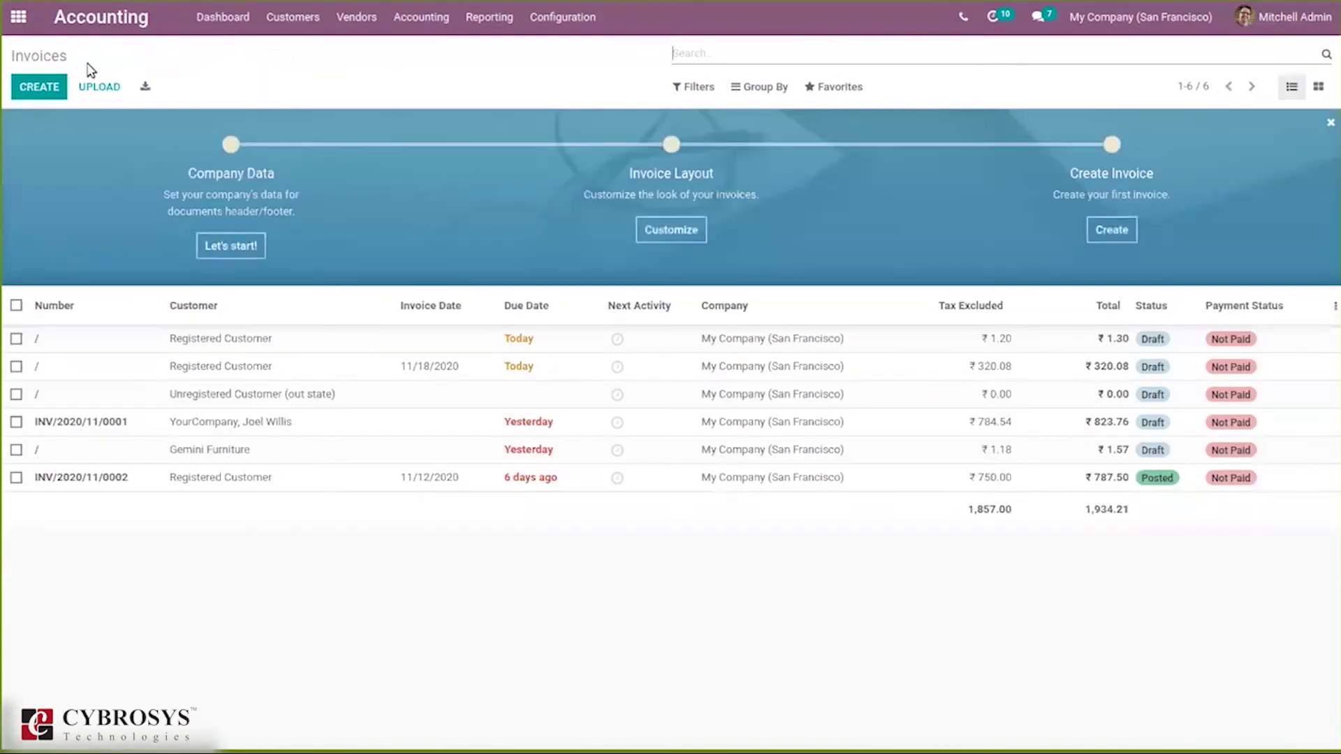
click(68, 97)
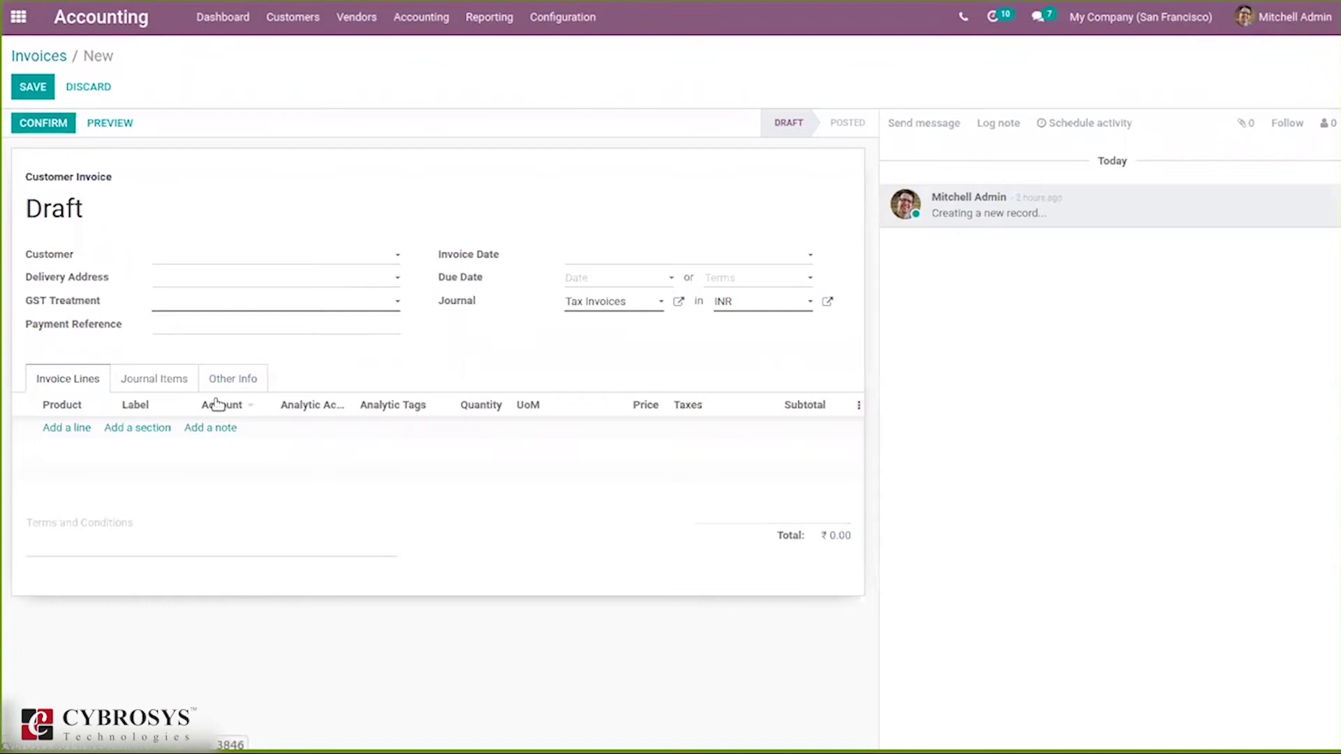
- Assign Rounding .10 as the invoice's cash rounding method and review that method's settings without changing them
click(247, 378)
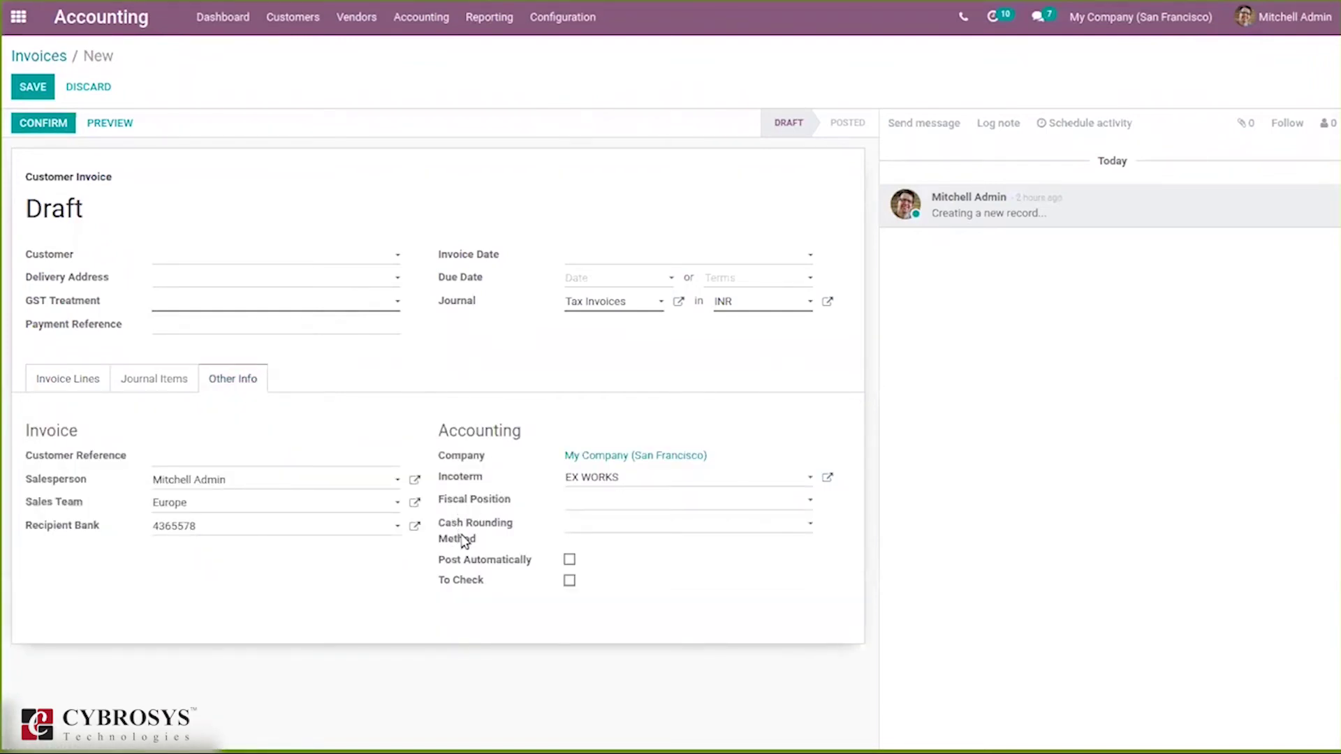
mouse_move(463, 541)
click(581, 537)
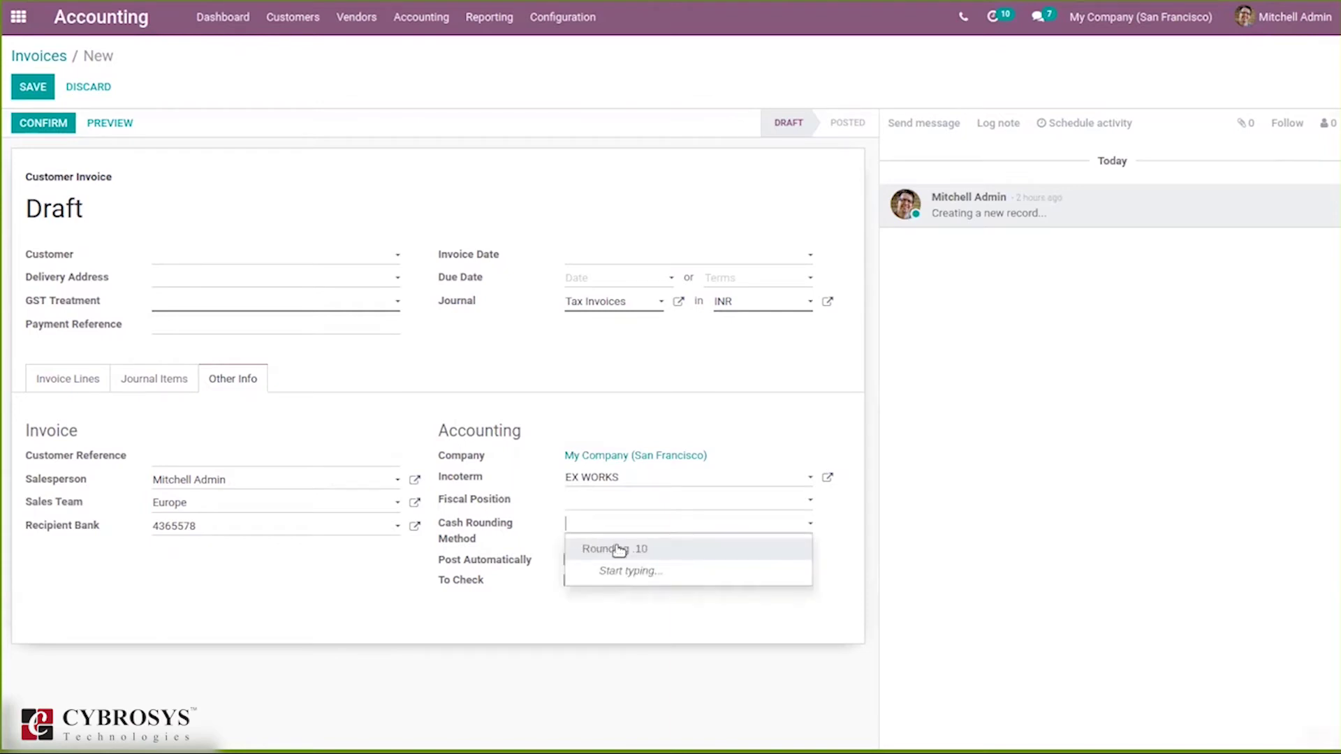
click(619, 550)
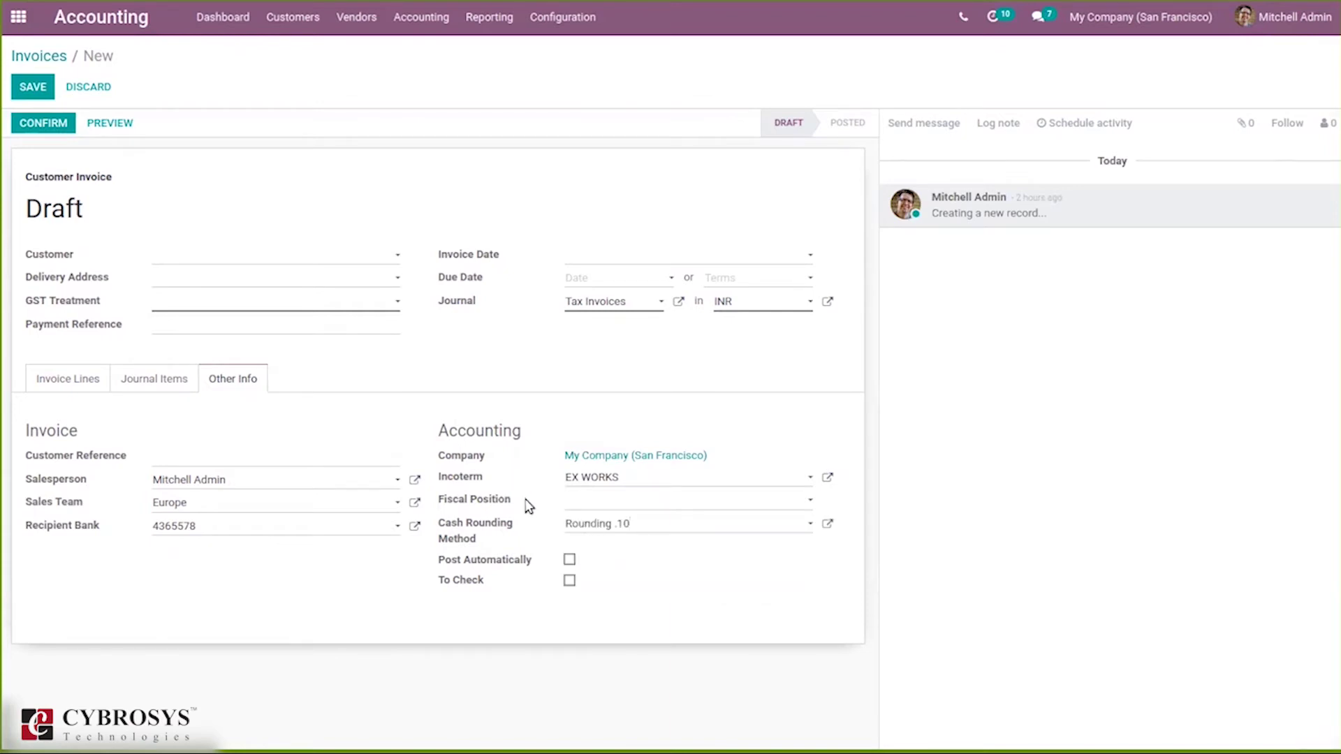
click(828, 527)
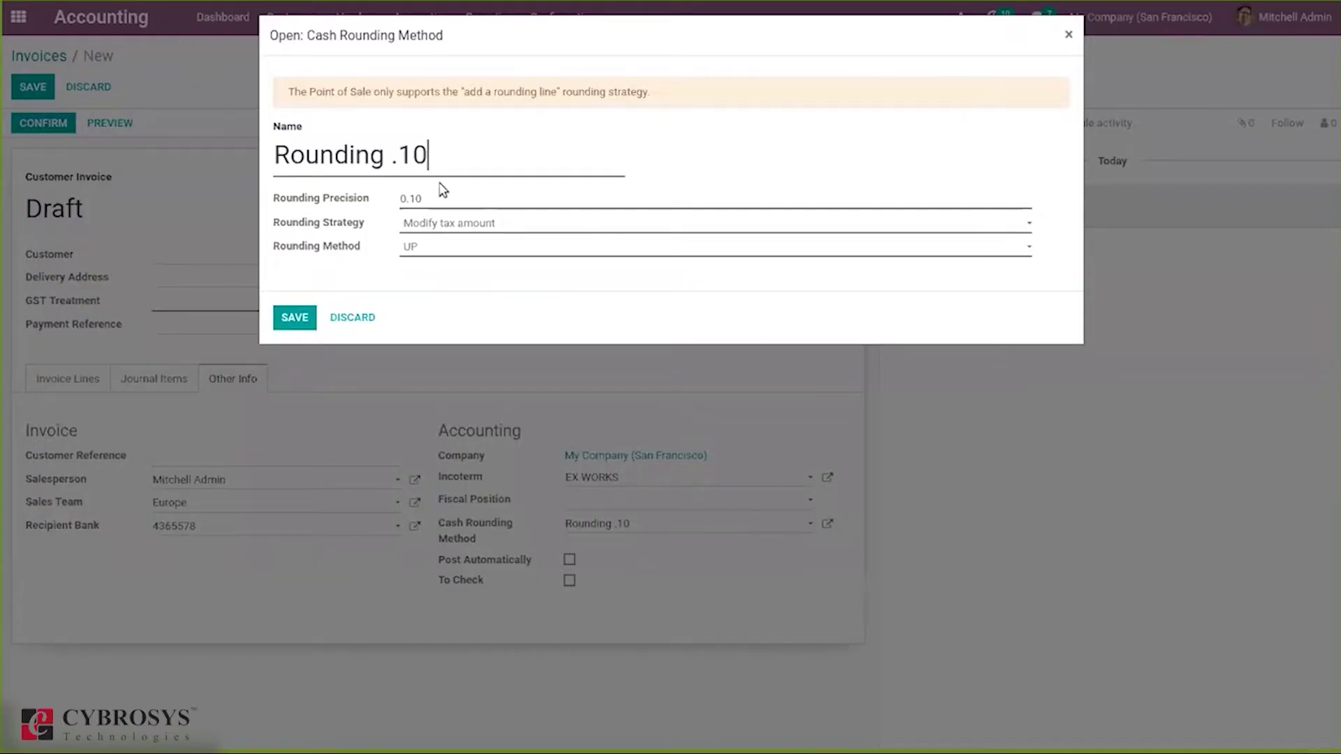
click(1071, 37)
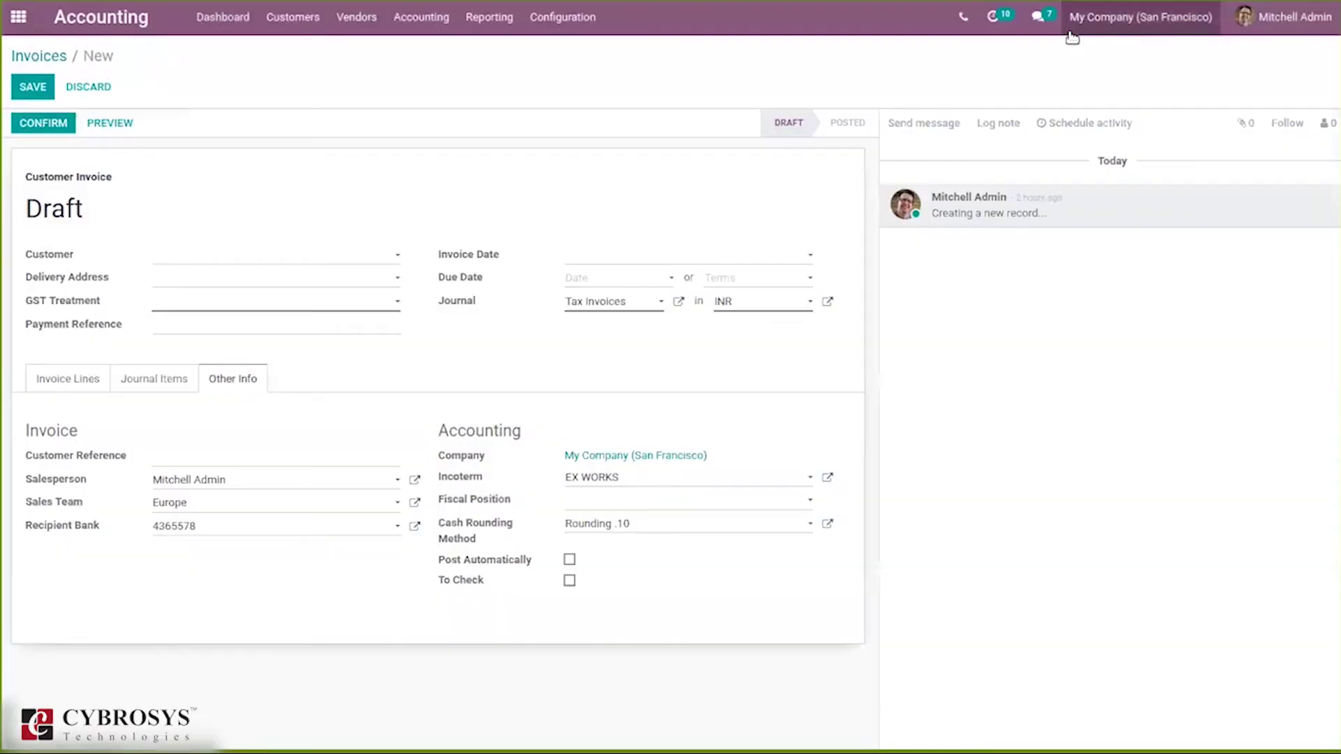
- Set the draft invoice's customer to Registered Customer
click(75, 379)
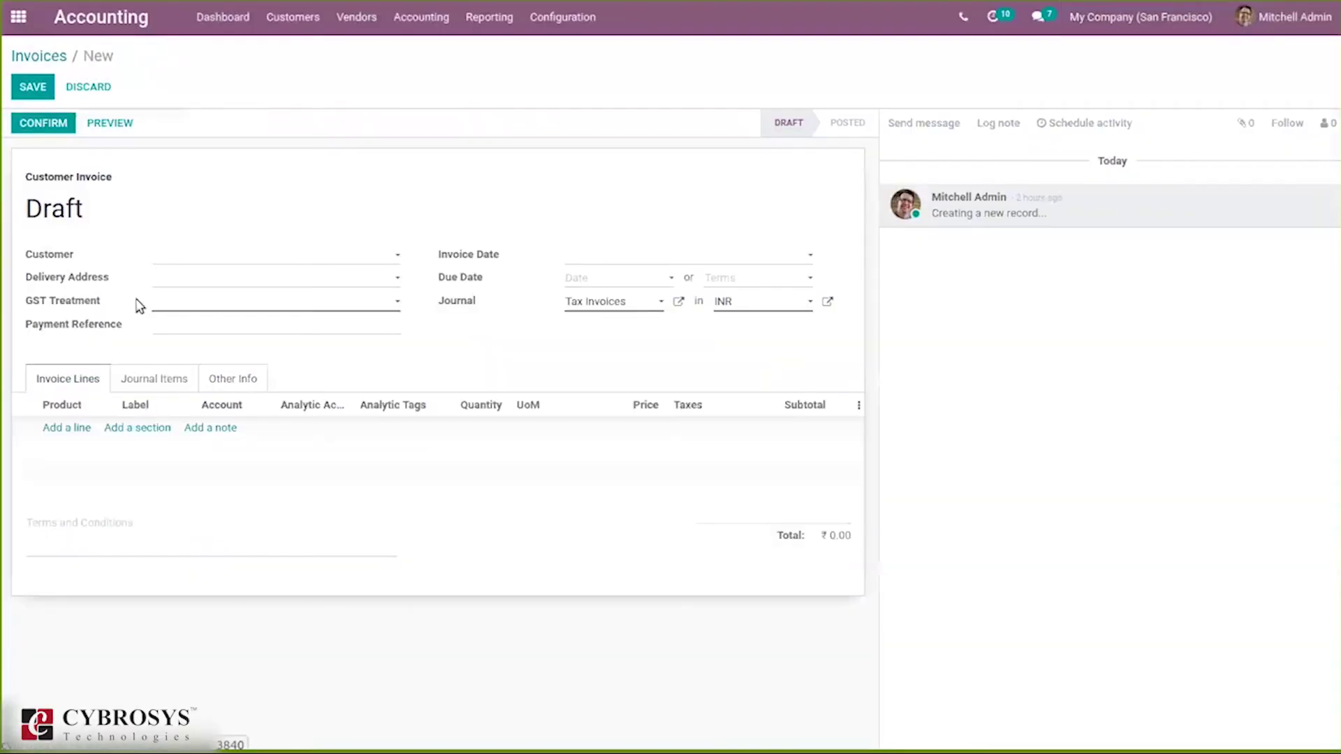
click(162, 264)
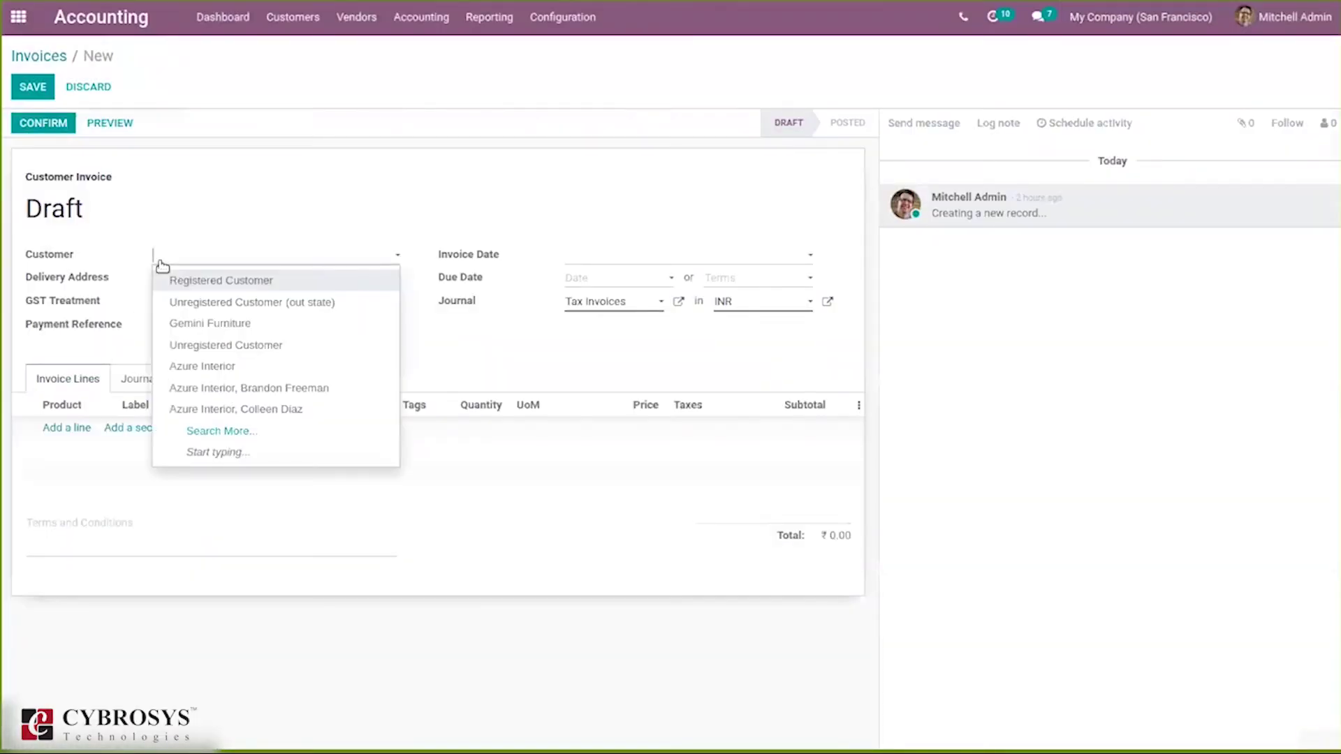
click(214, 289)
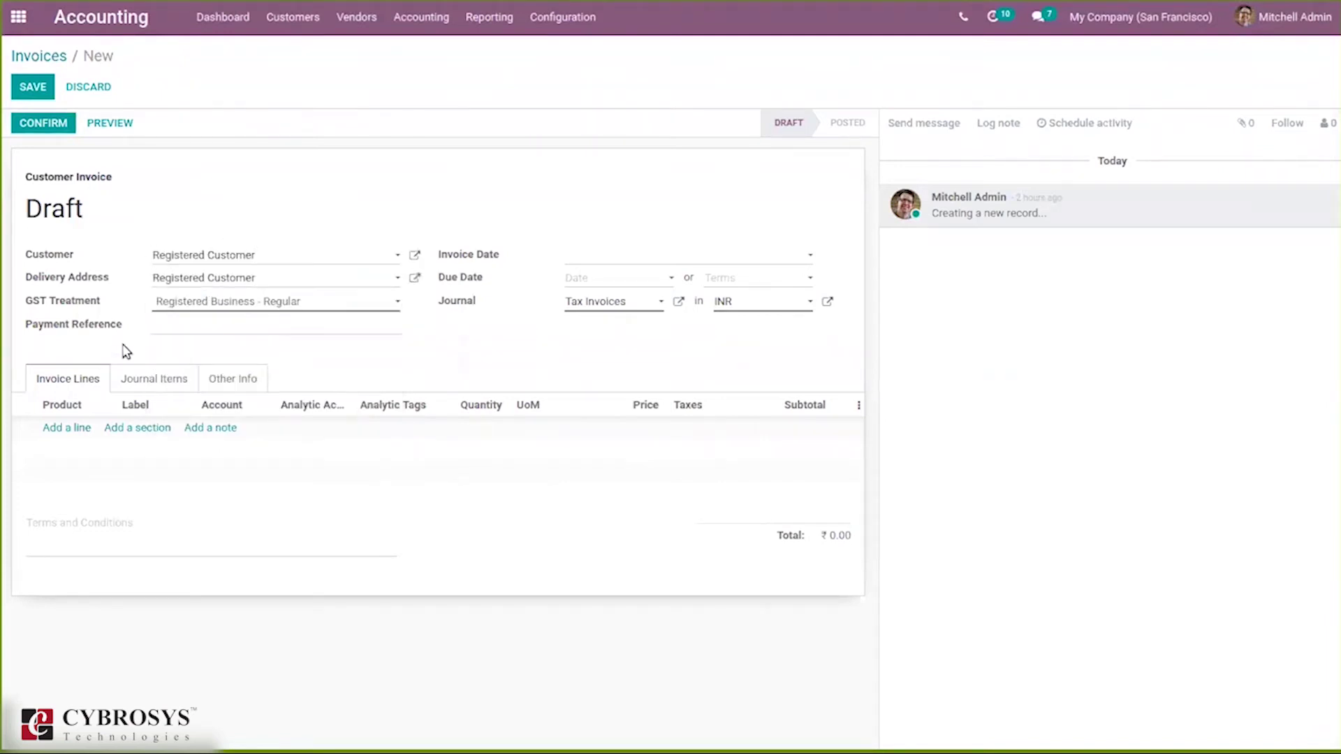
- Add an invoice line for the product [E-COM11] Cabinet with Doors and check its tax amounts
click(82, 428)
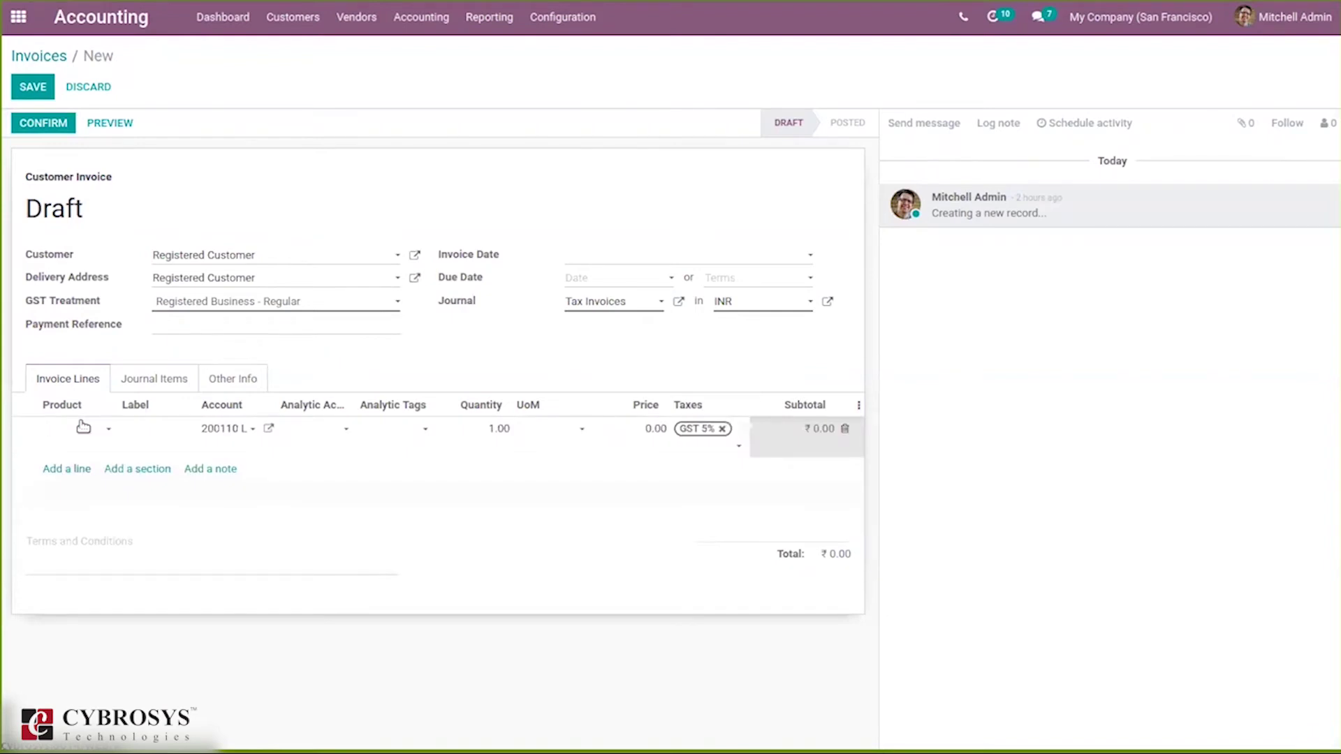
text(cab)
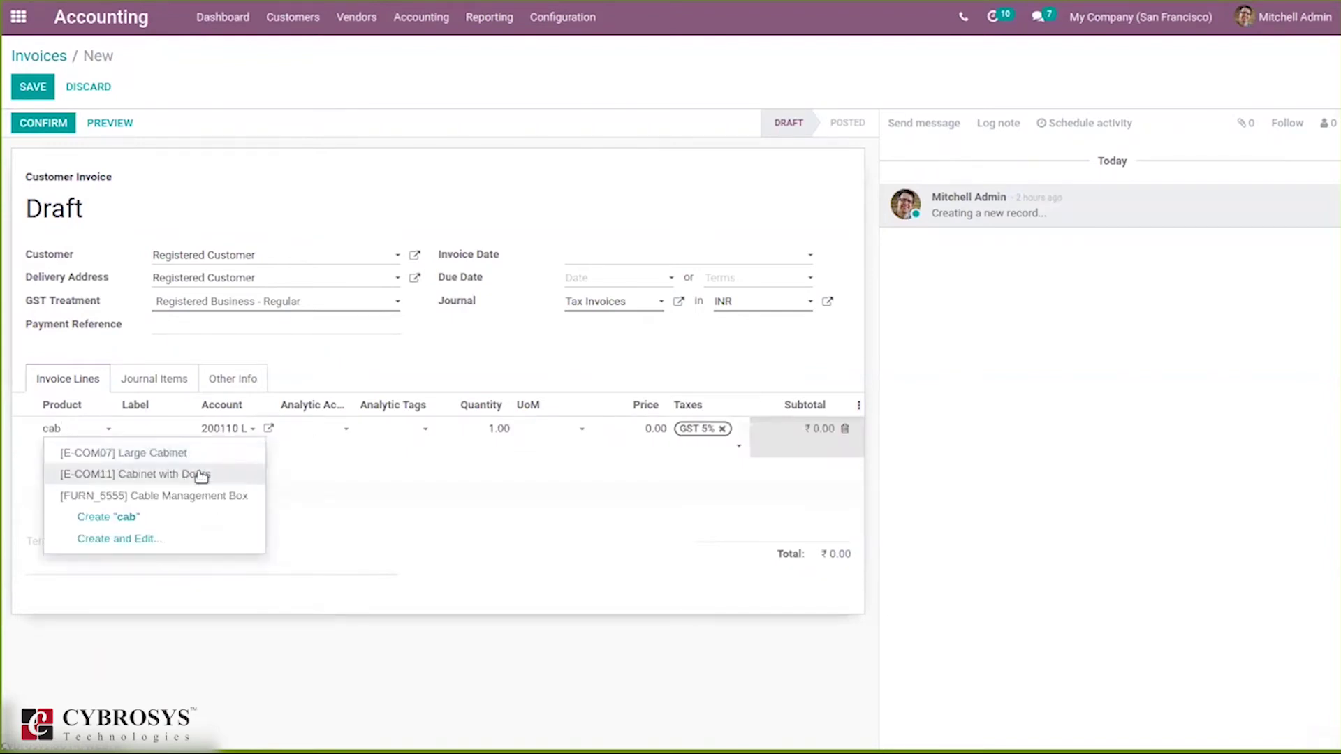
click(201, 475)
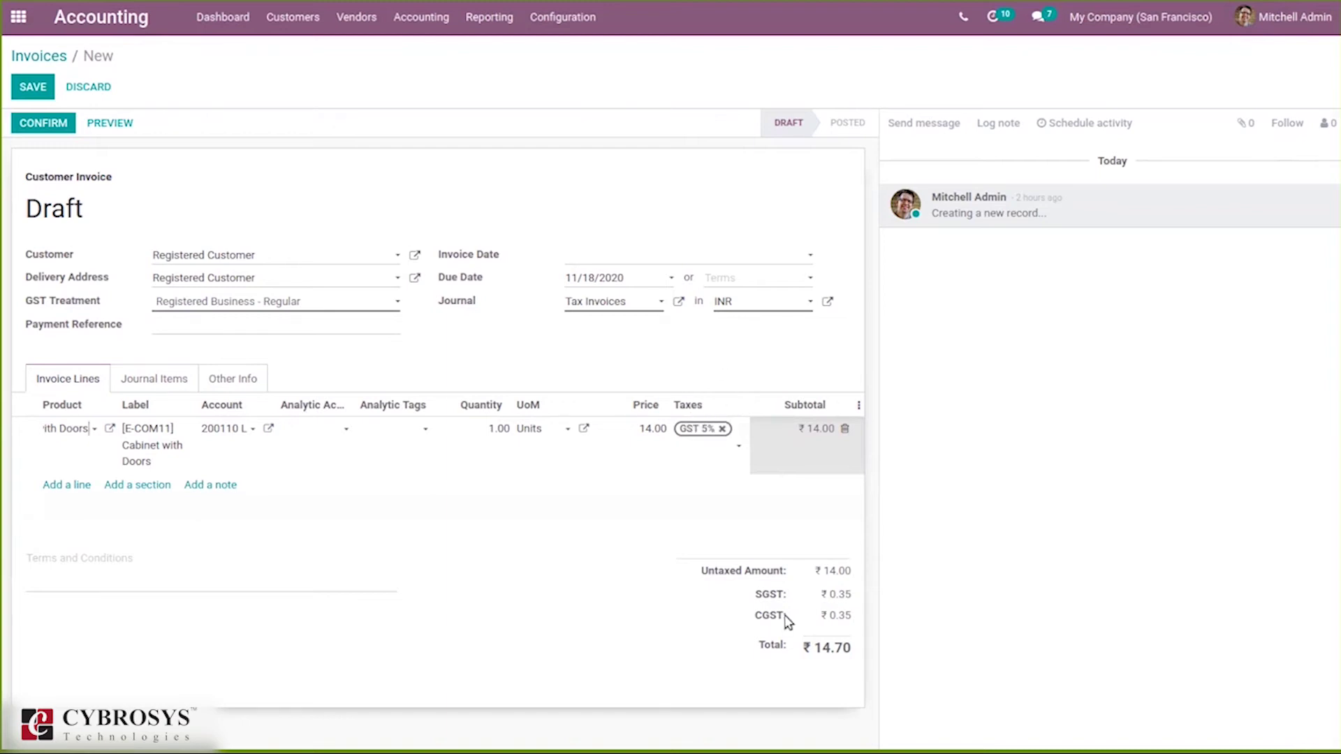
mouse_move(847, 612)
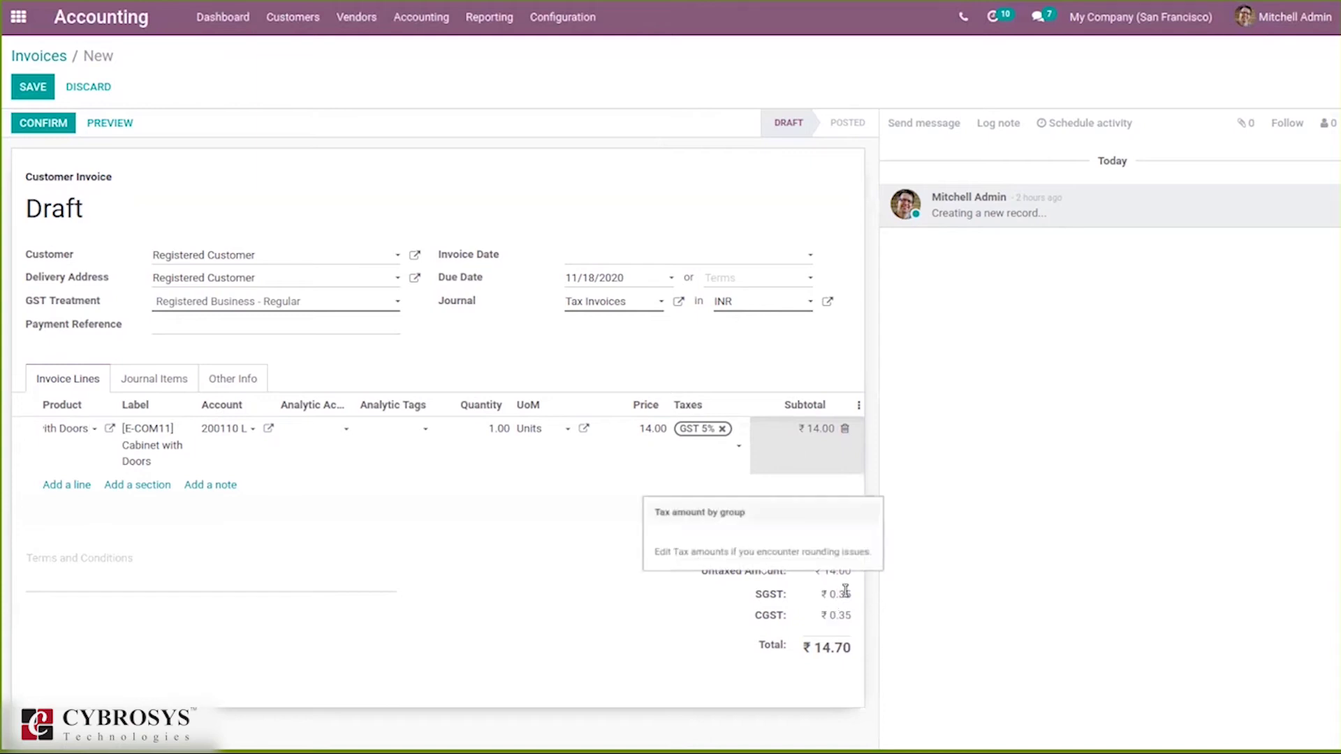
- Set the unit price of the Cabinet with Doors line to 14.50
click(657, 430)
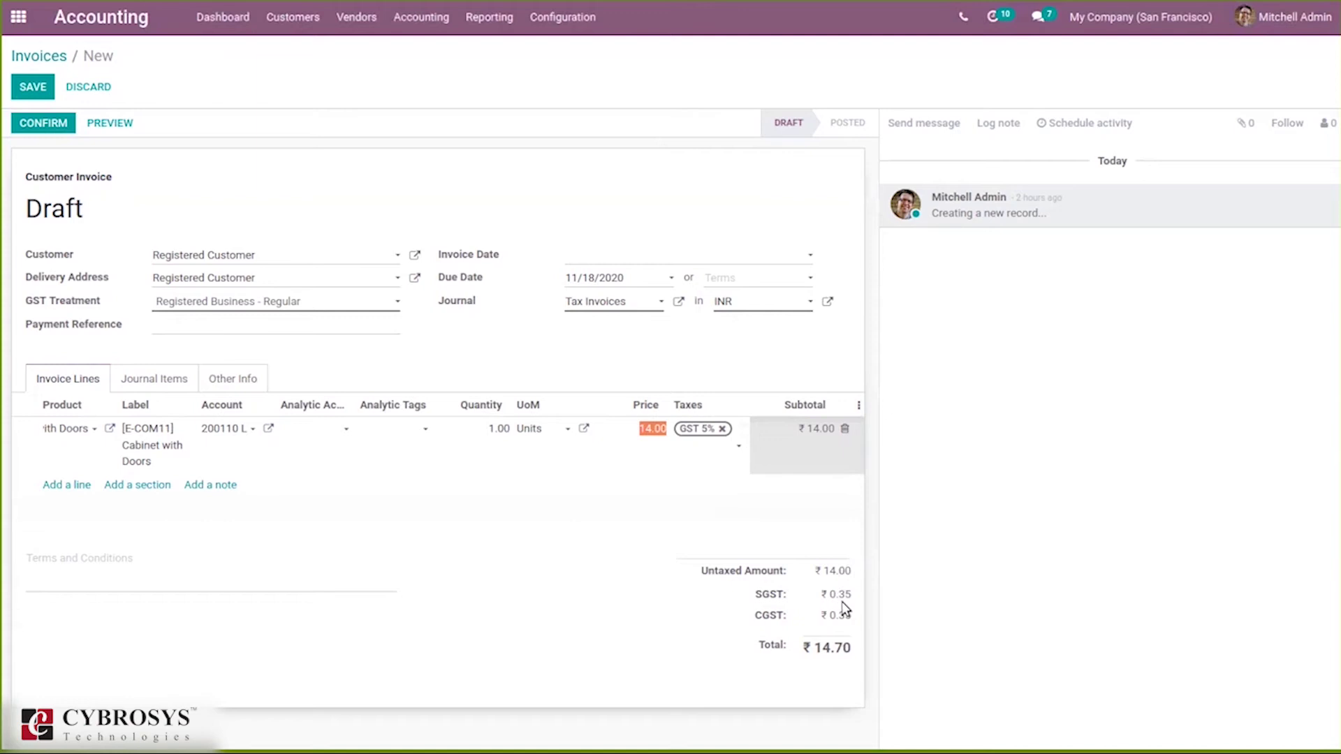
click(664, 429)
key(BackSpace)
key(BackSpace)
text(50)
click(617, 543)
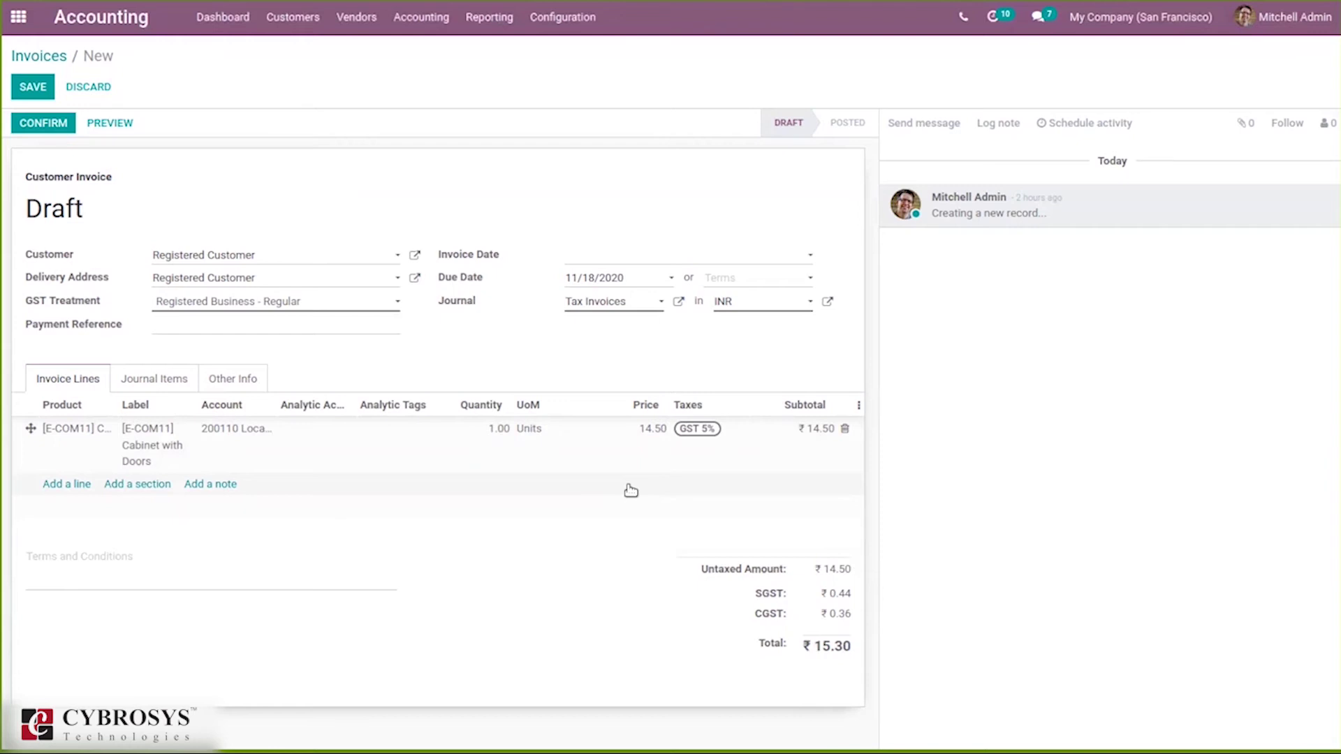
- Change the invoice's Rounding .10 method to the Add a rounding line strategy, with profit account 999999 Undistributed Profits/Losses
click(218, 389)
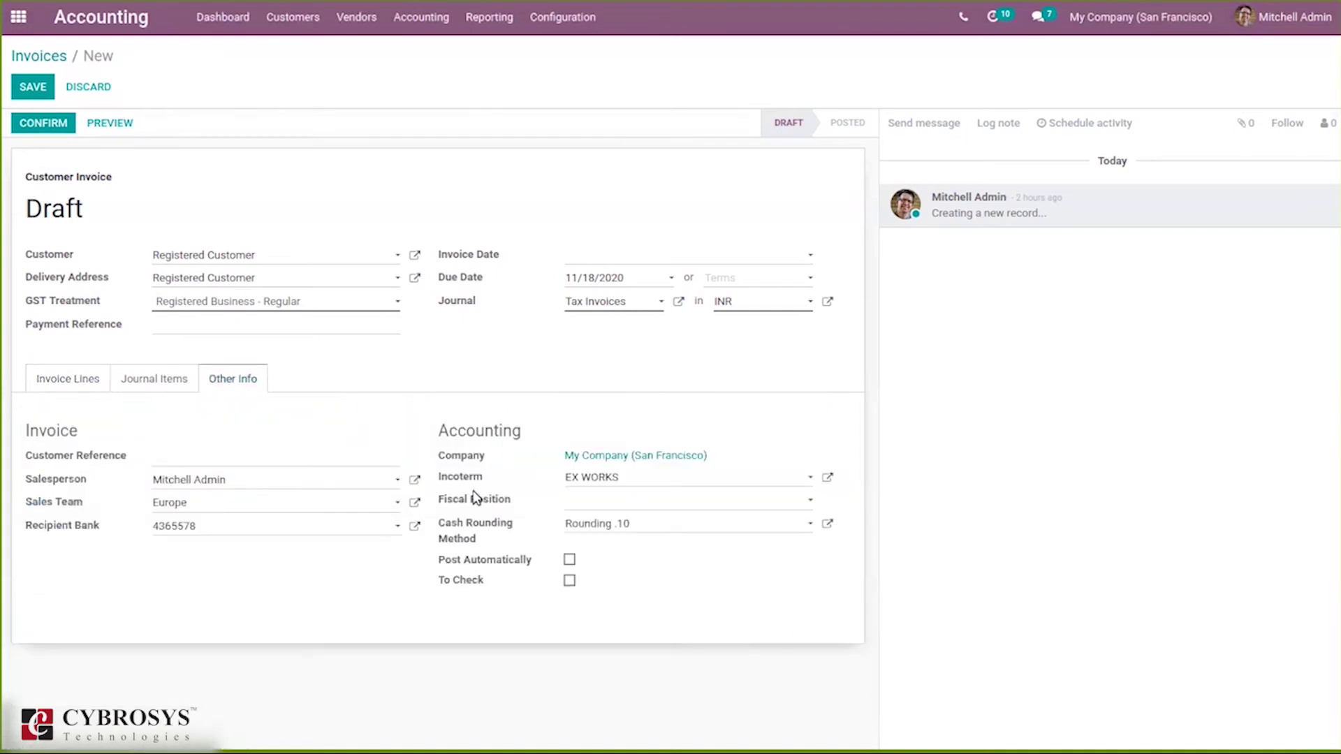
click(827, 523)
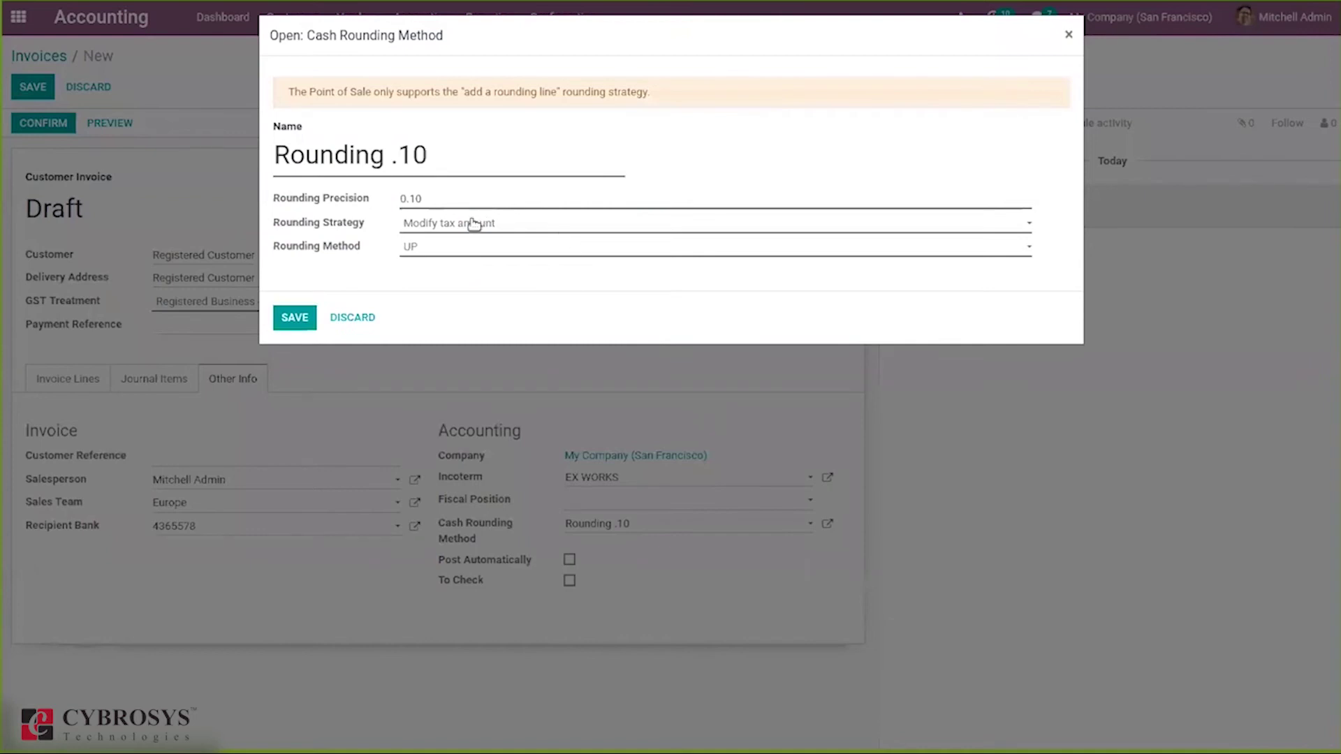
click(474, 223)
click(485, 264)
click(464, 249)
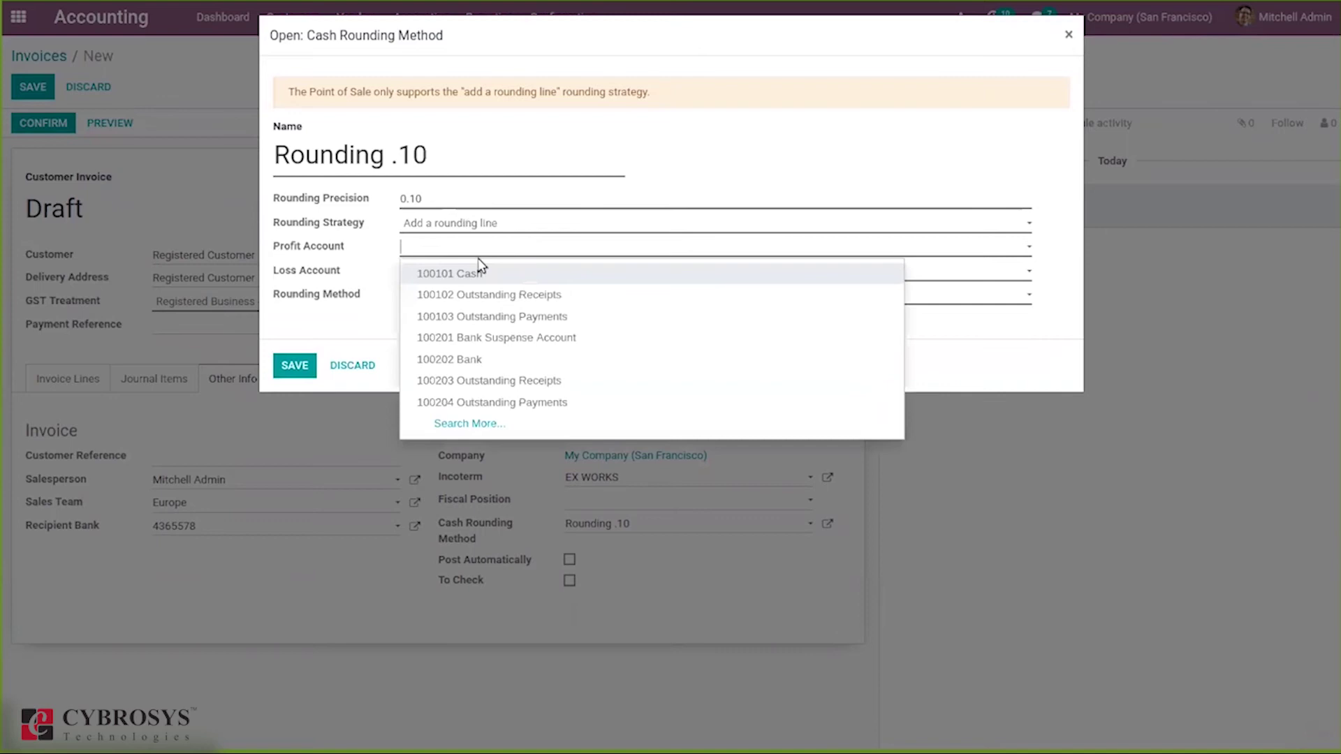
text(pro)
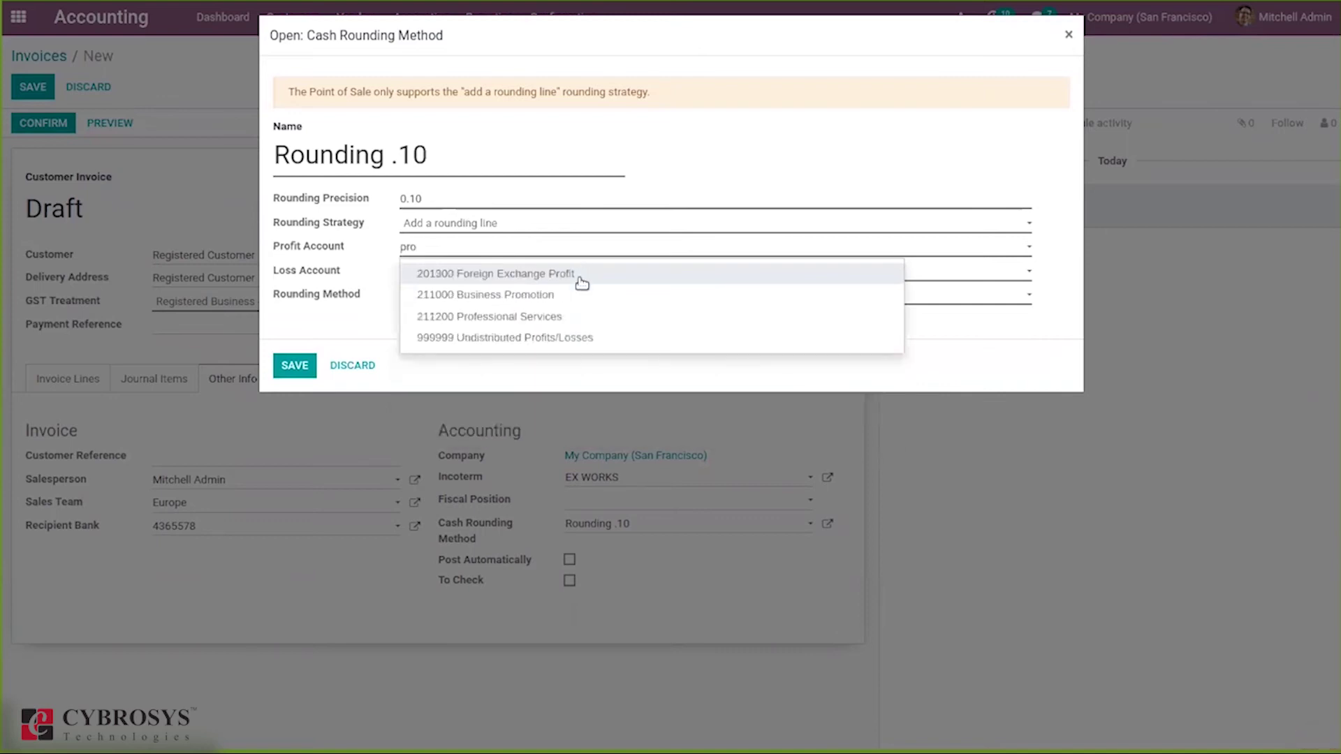
click(560, 341)
- Set the rounding method's loss account to 213100 Loss on Sale of Assets, keep the method UP, and save the record
click(444, 271)
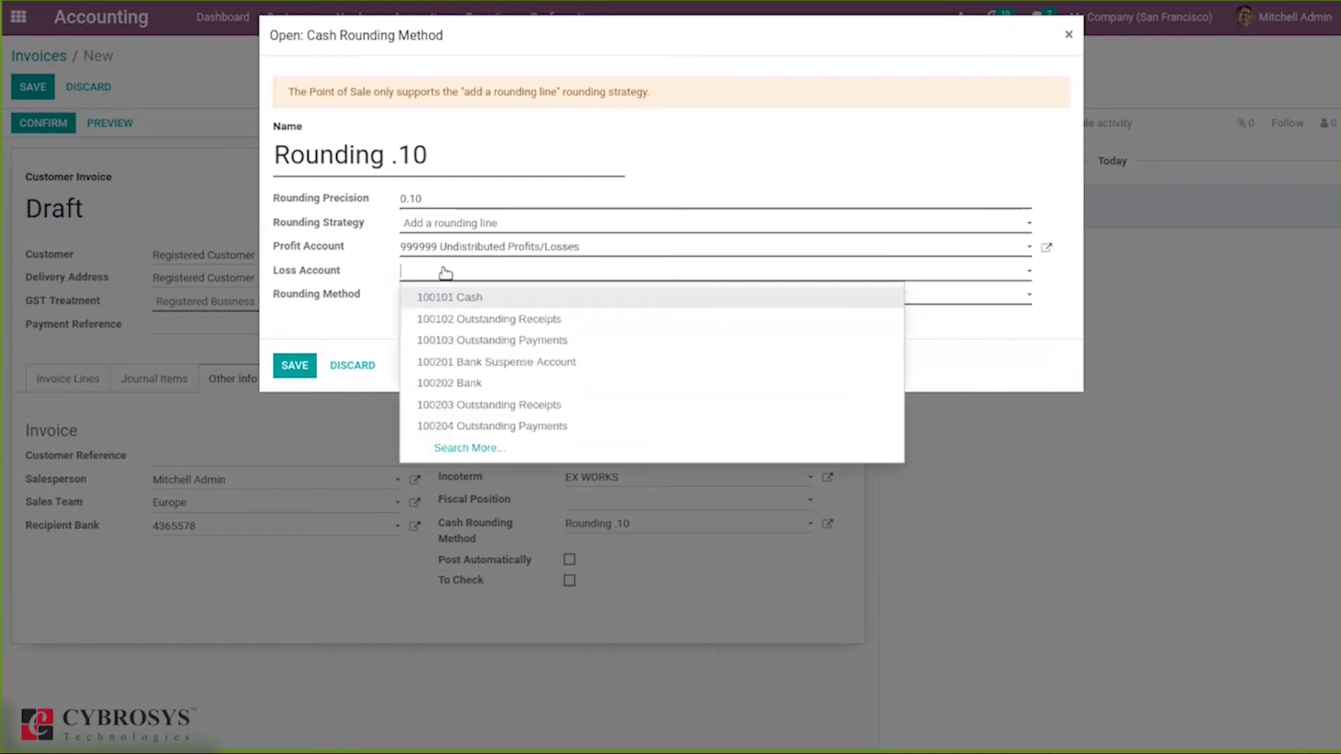
text(lo)
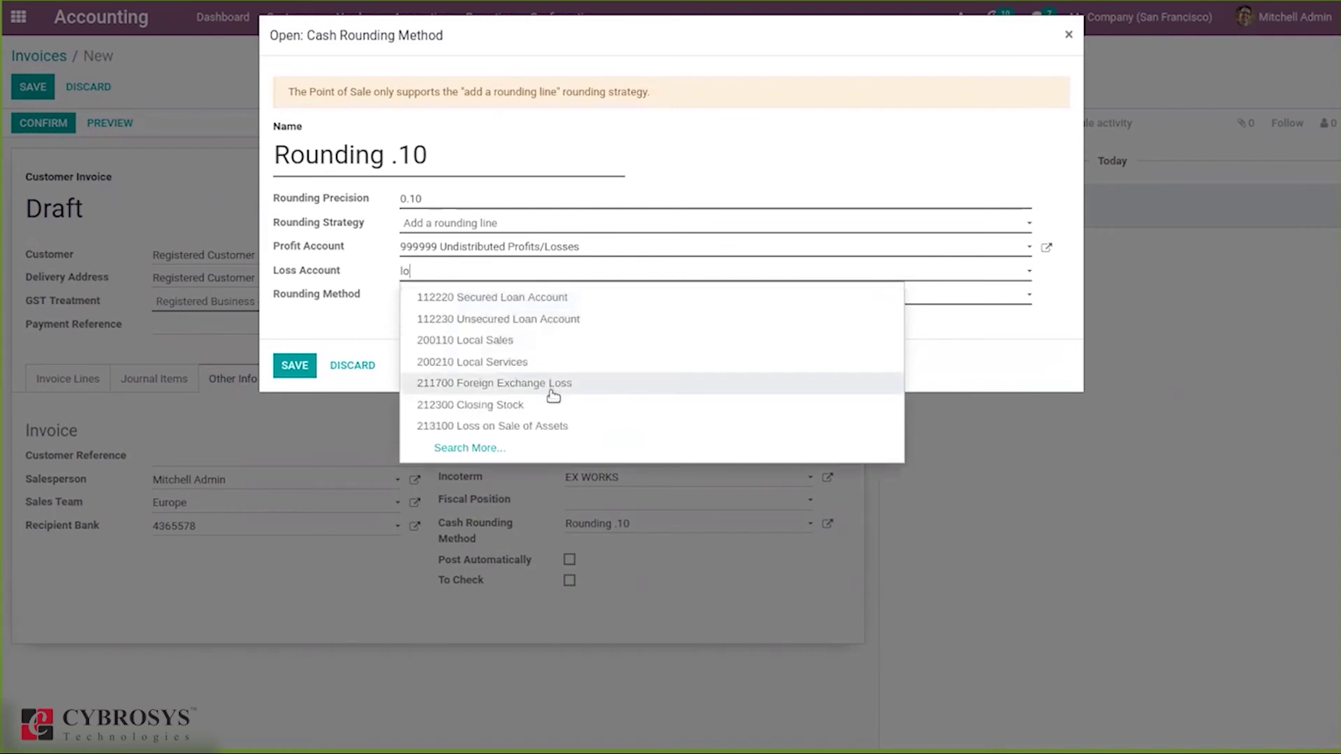
click(497, 426)
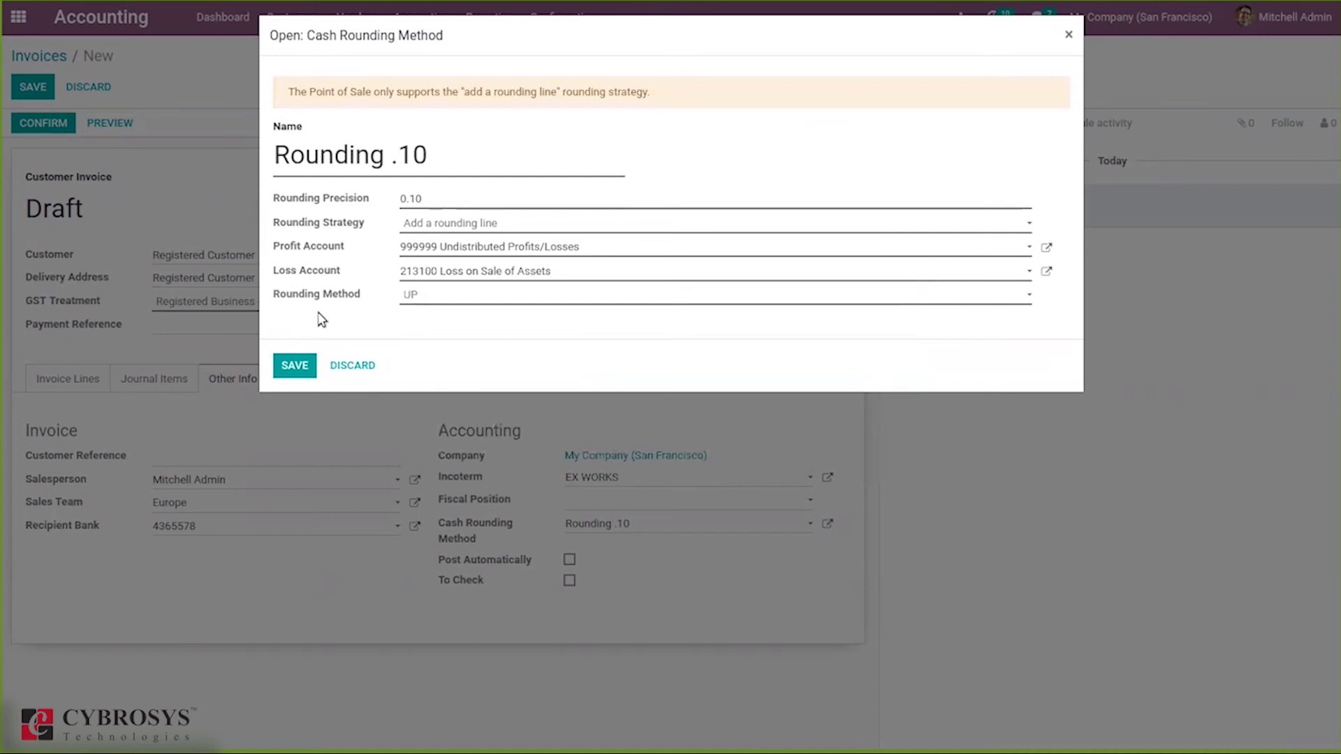
click(446, 299)
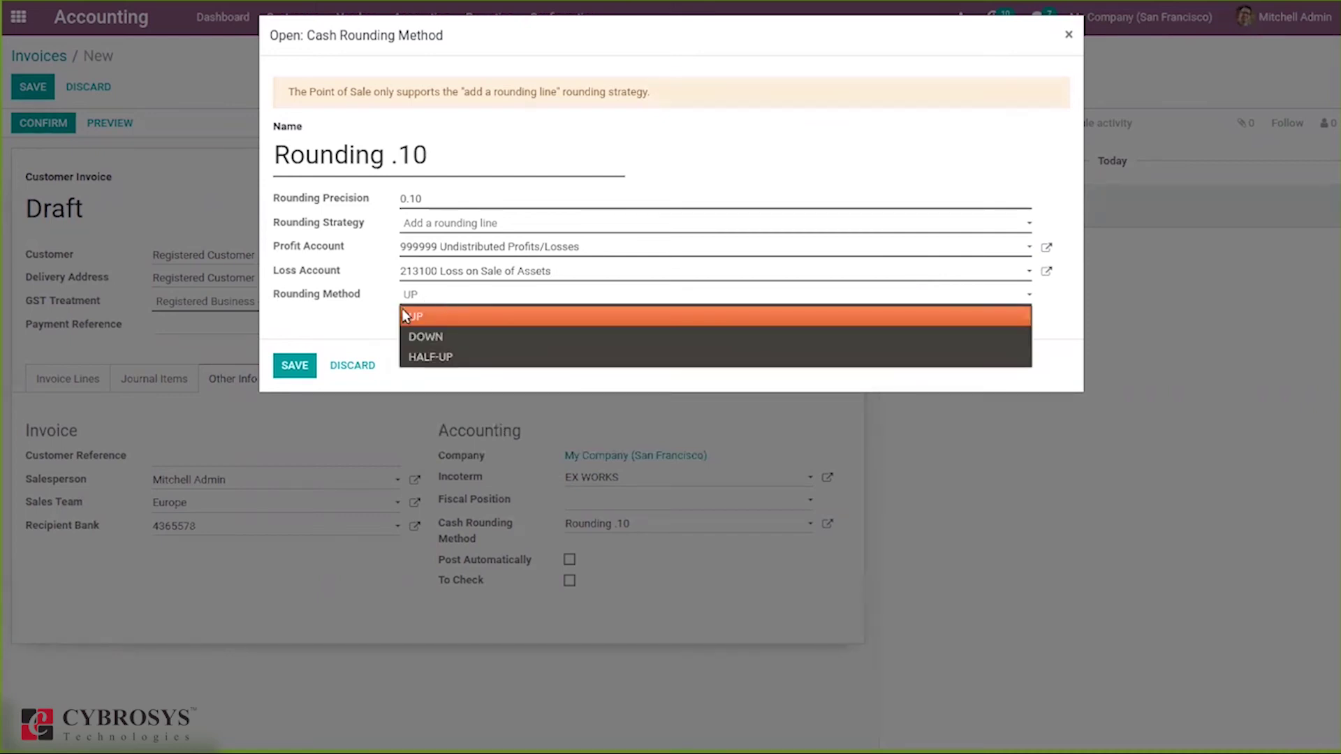
click(297, 367)
click(297, 367)
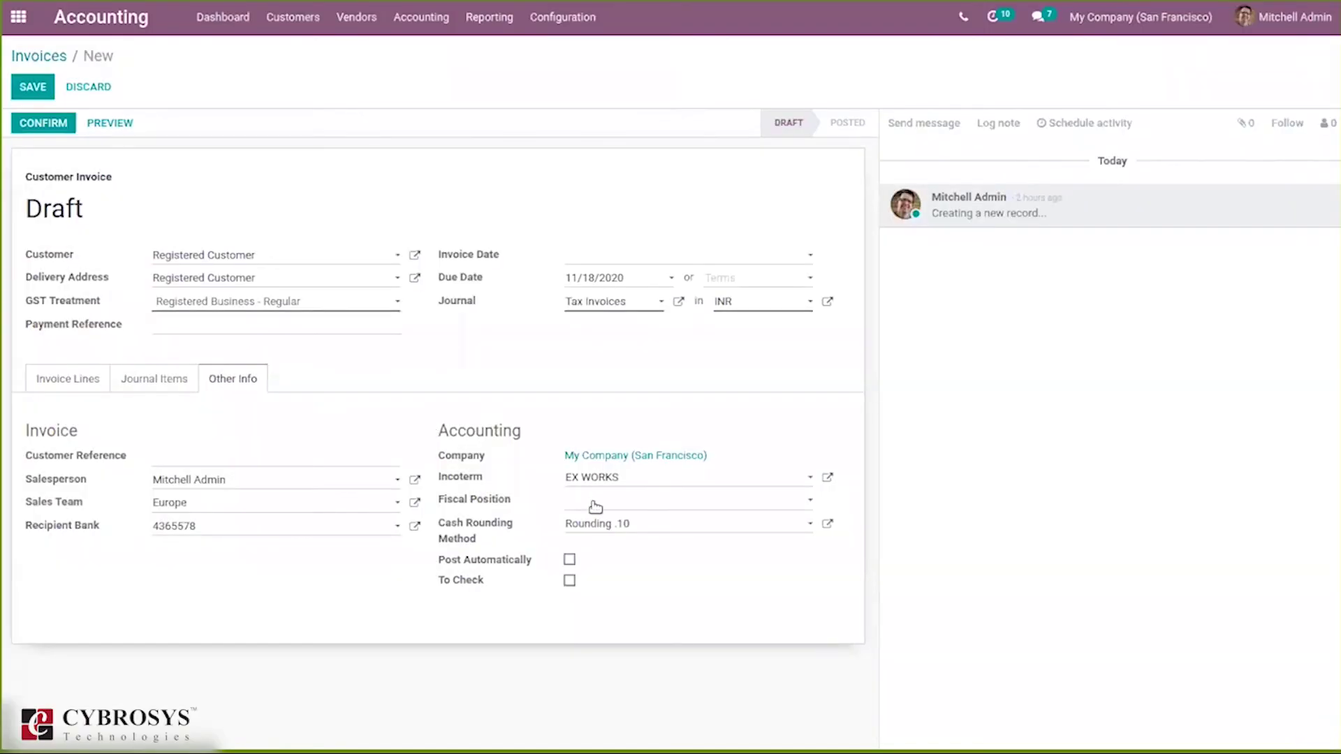
- Clear the invoice's cash rounding method, assign Rounding .10 again, and return to the invoice lines
click(639, 527)
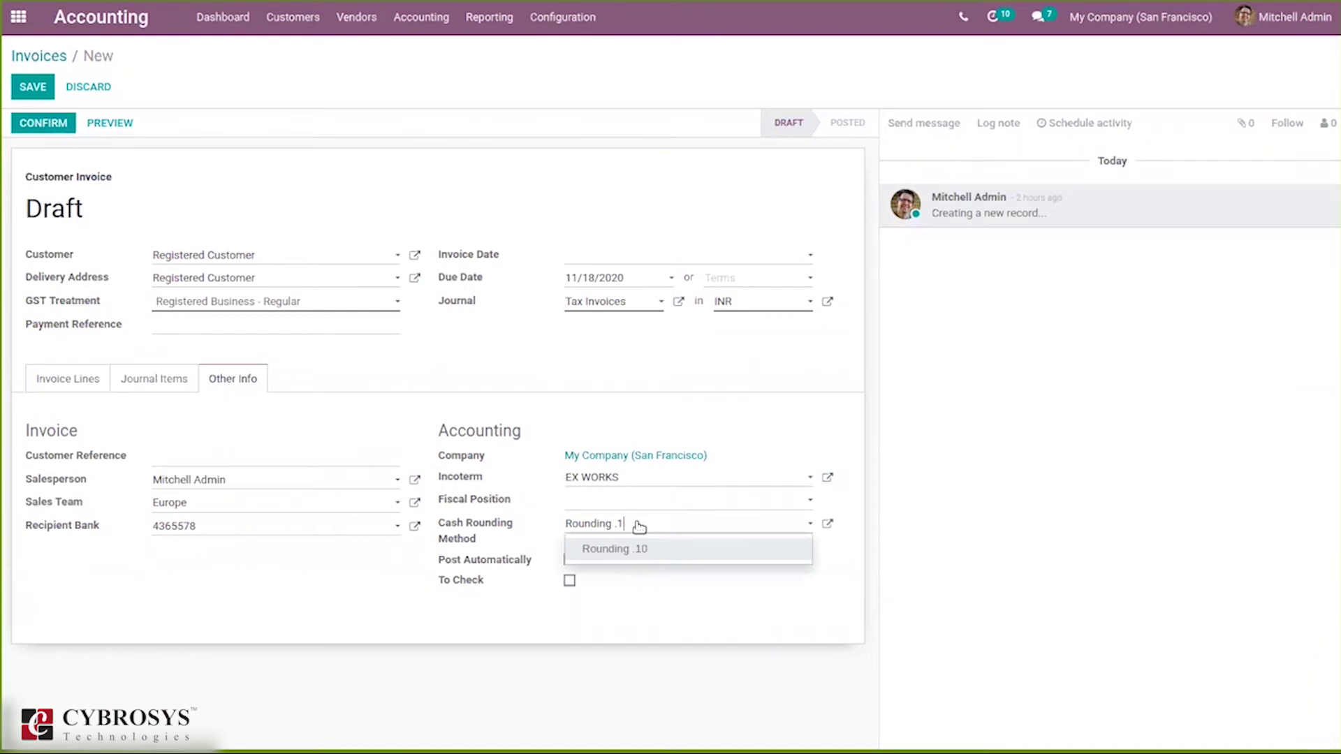
key(BackSpace)
key(BackSpace)
key(BackSpace)
key(BackSpace)
key(BackSpace)
key(BackSpace)
key(BackSpace)
key(BackSpace)
key(BackSpace)
key(BackSpace)
key(BackSpace)
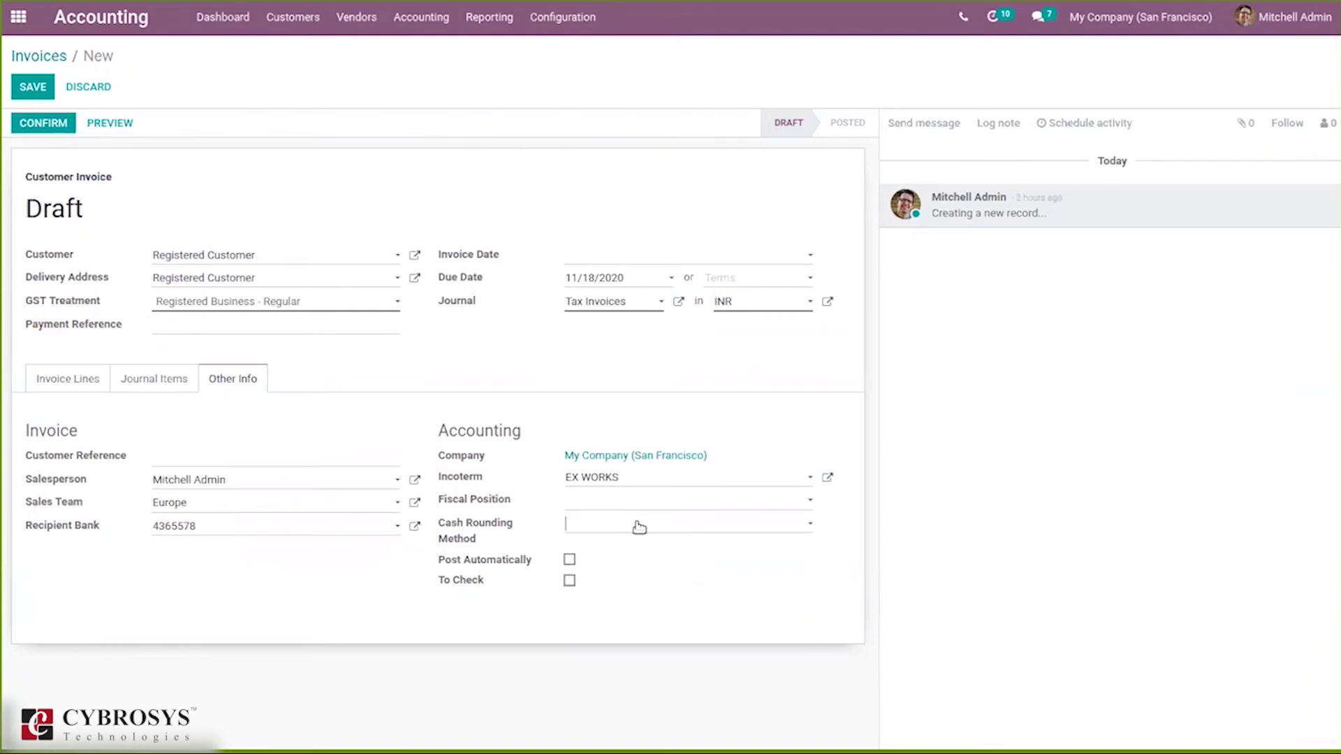
click(639, 527)
click(632, 550)
click(74, 383)
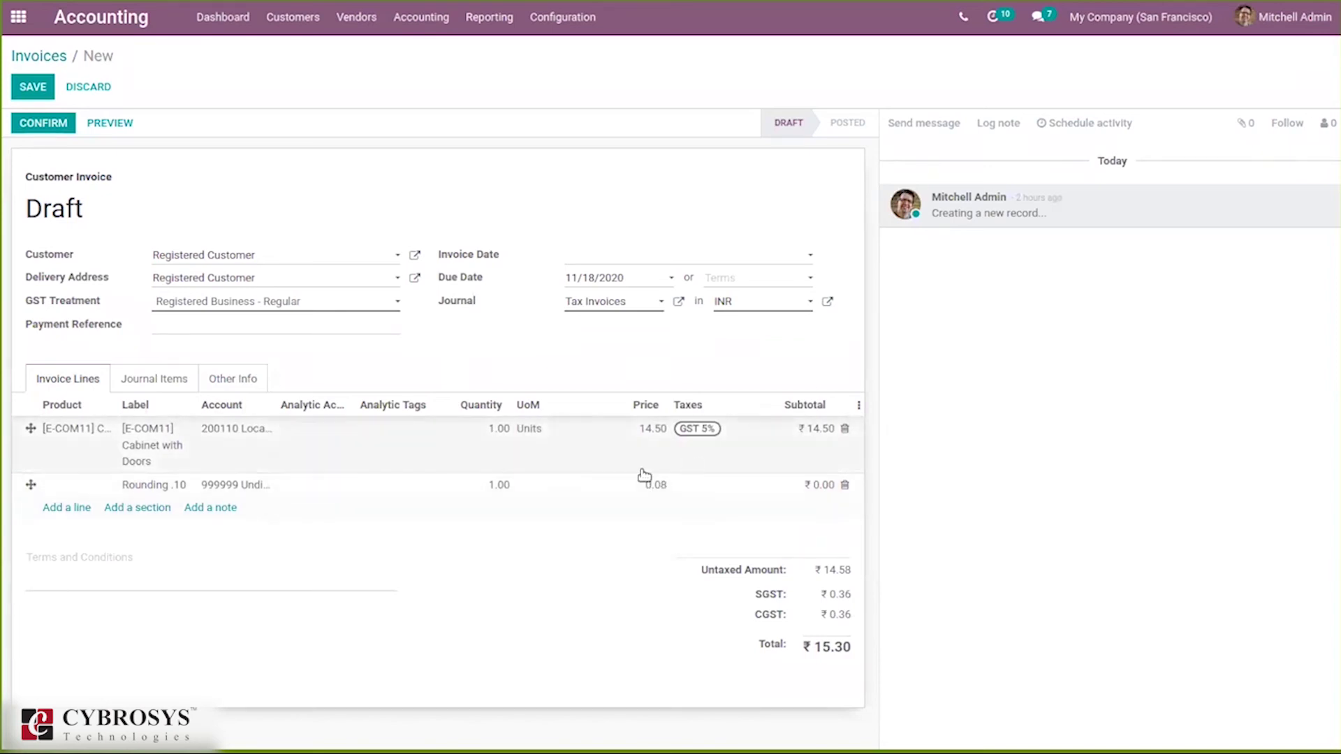
- Set the unit price of the Cabinet with Doors line to 14.00
click(656, 428)
click(660, 428)
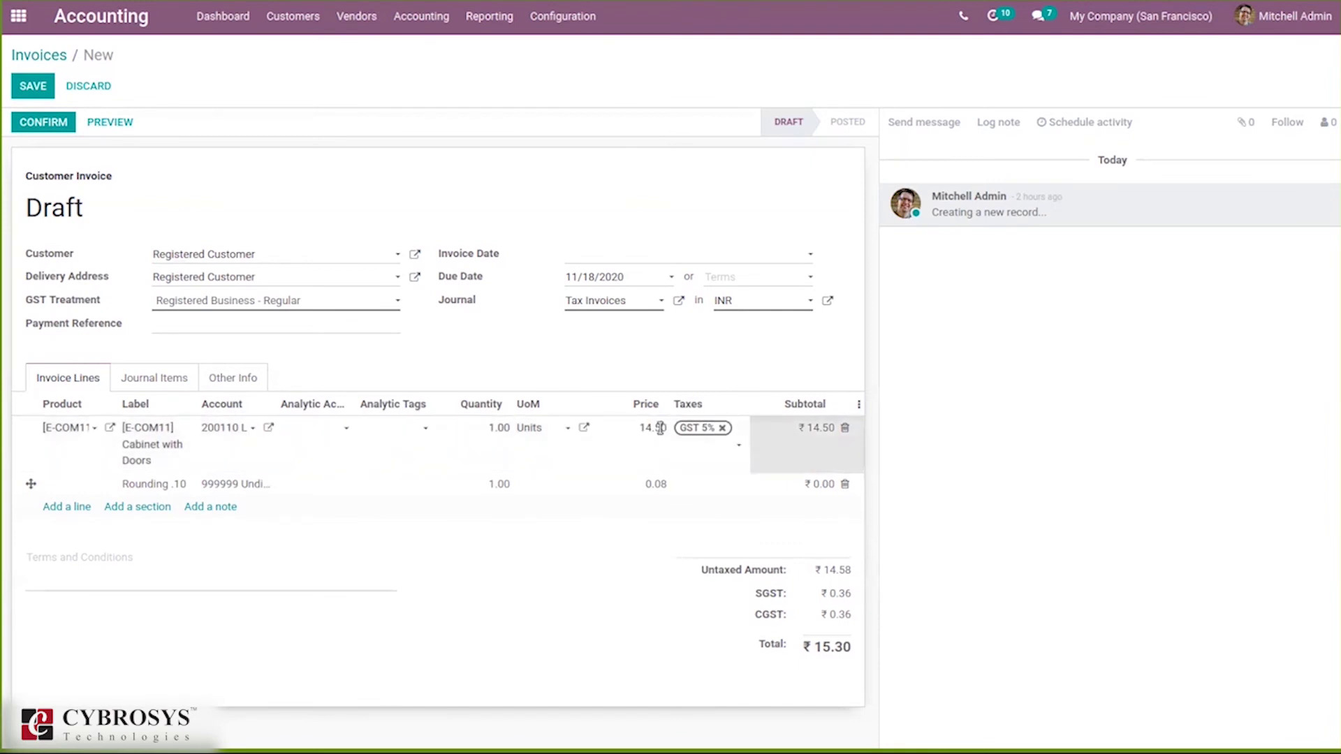
click(591, 612)
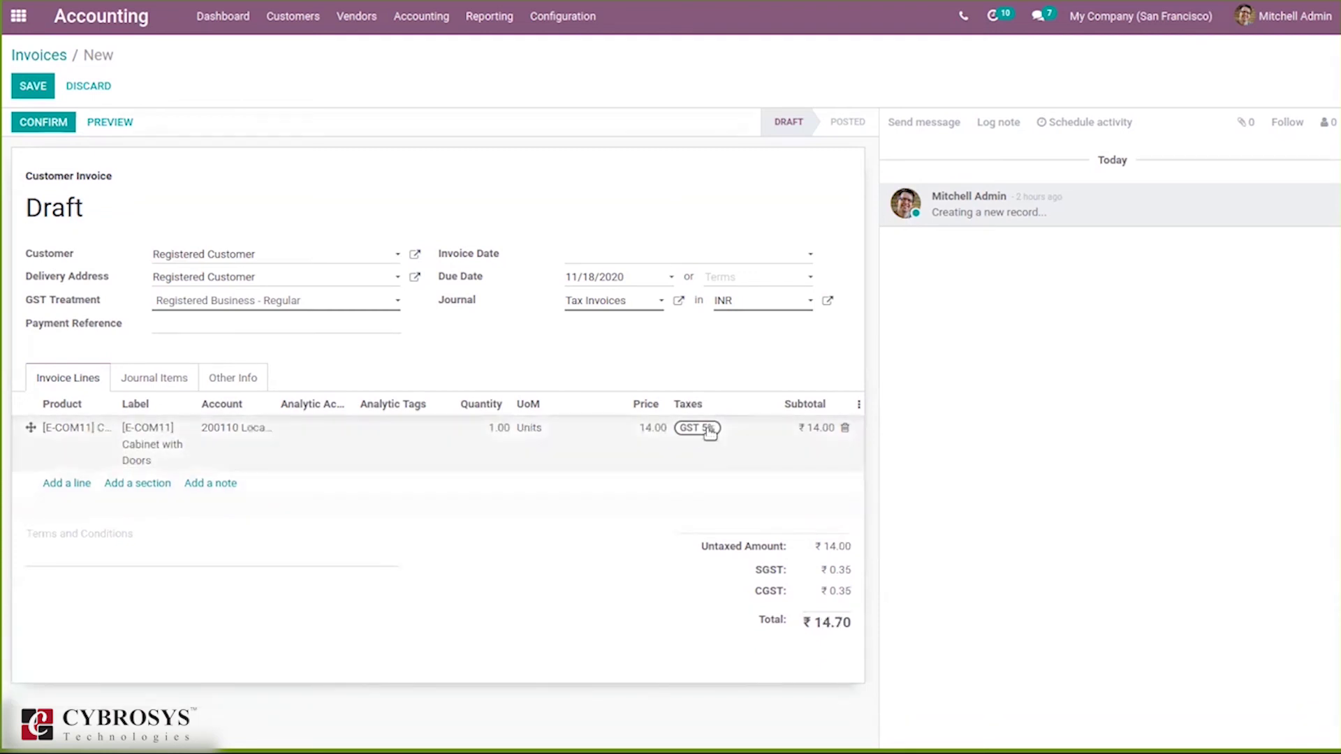
- Set the unit price of the Cabinet with Doors line to 14.20
click(658, 428)
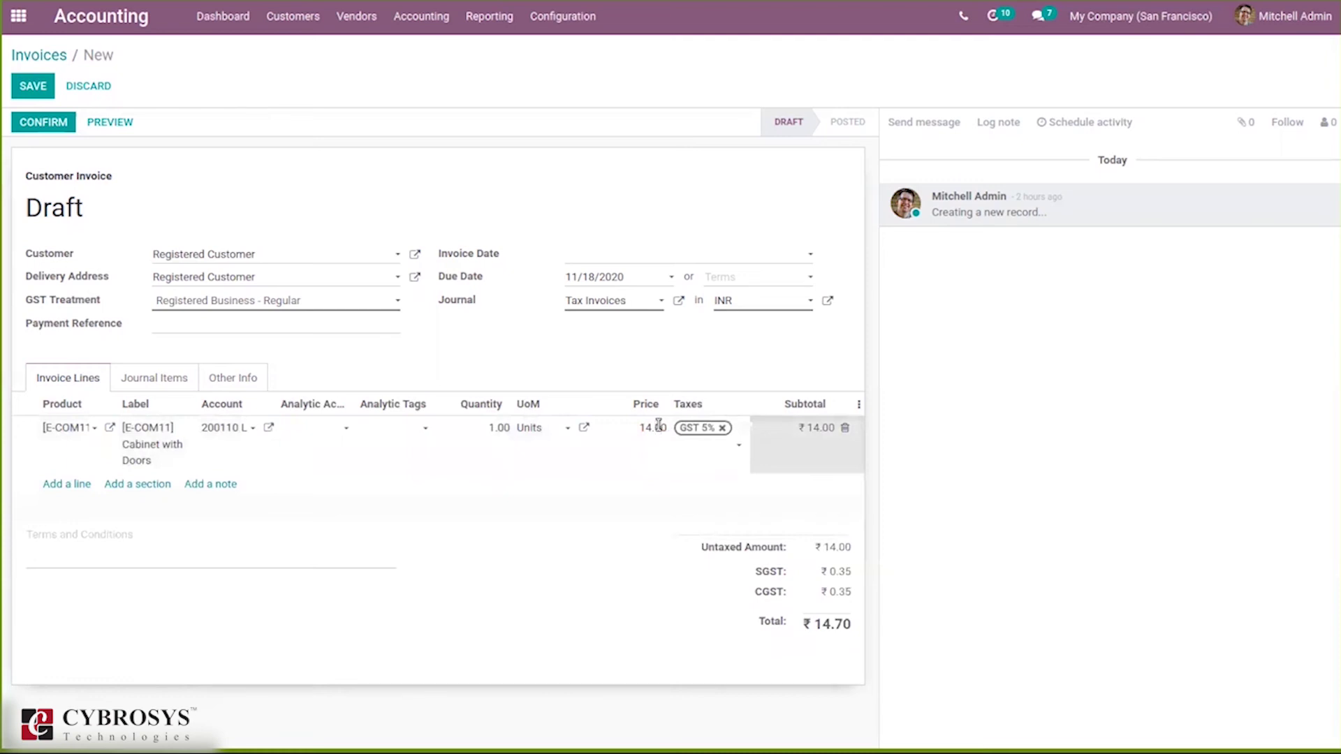
text(2)
click(615, 567)
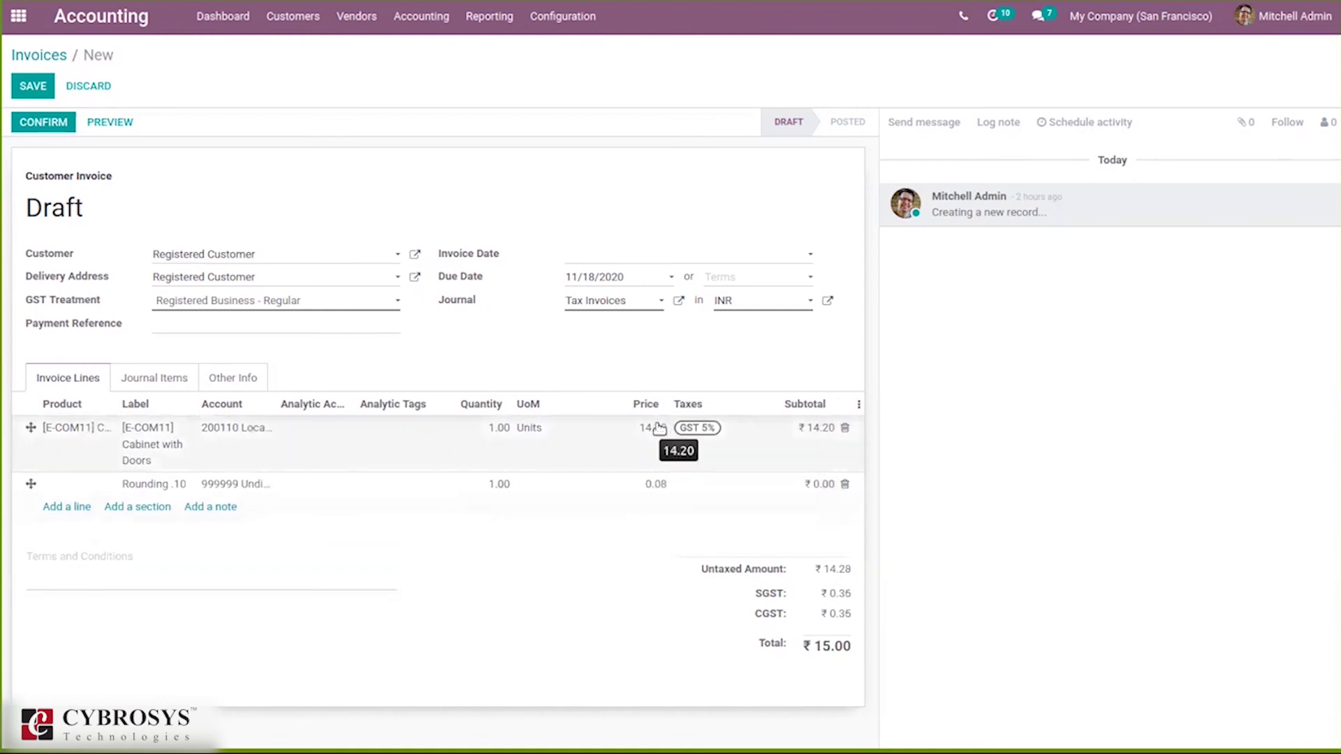
- Set the rounding method of Rounding .10 to DOWN, save it, and check the rounding line on the invoice
click(239, 378)
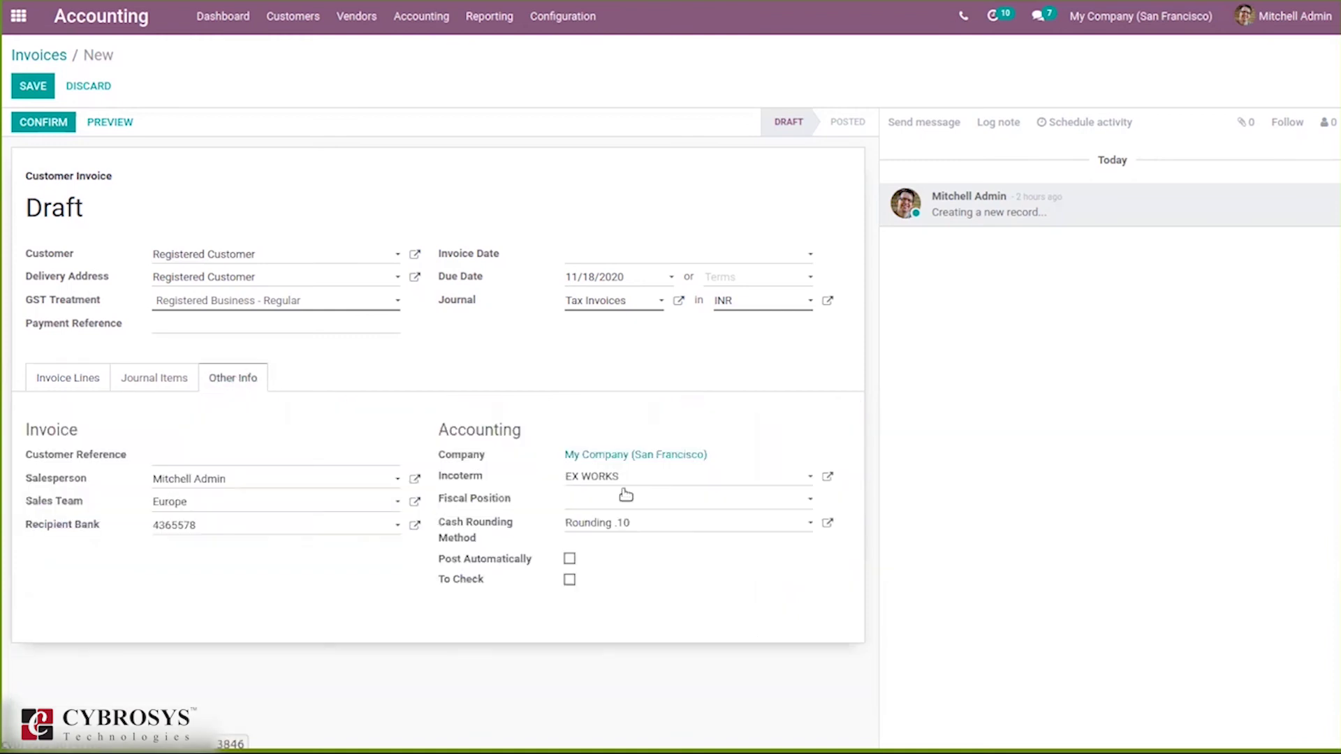
click(827, 524)
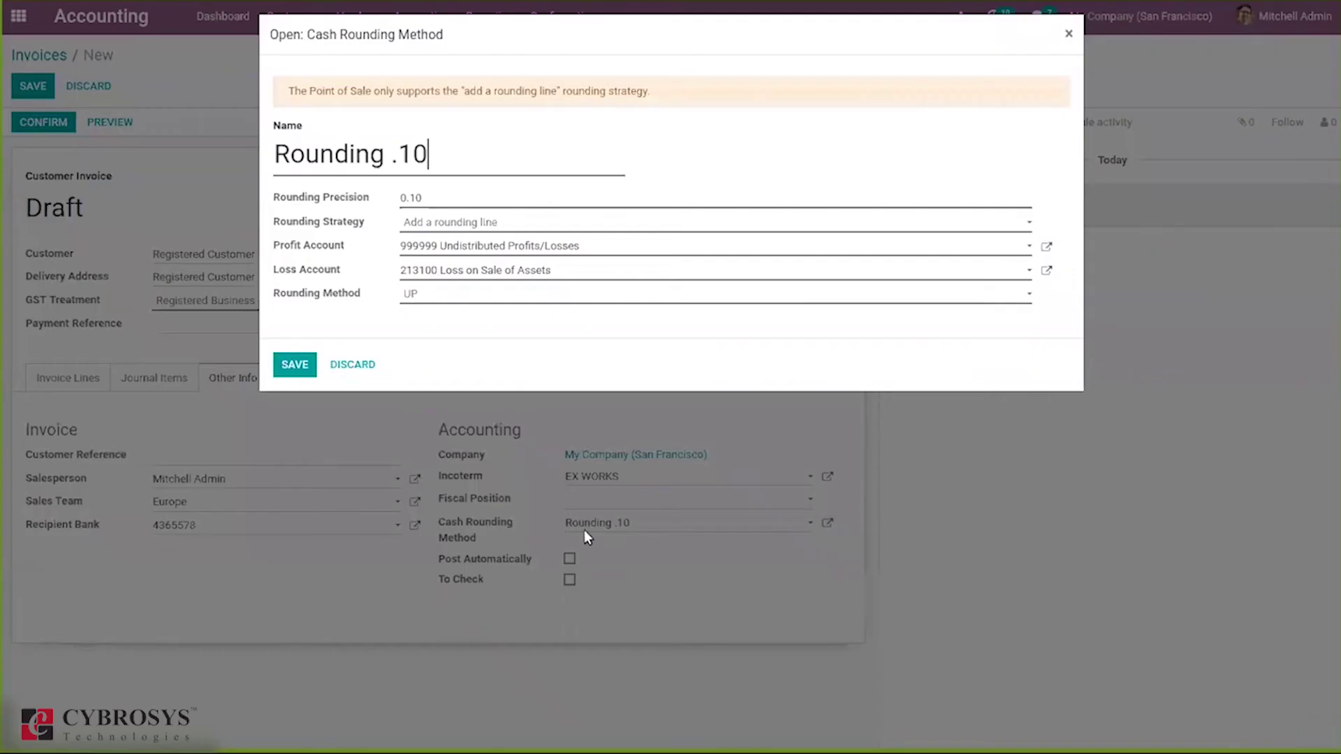
click(496, 296)
click(450, 332)
click(285, 365)
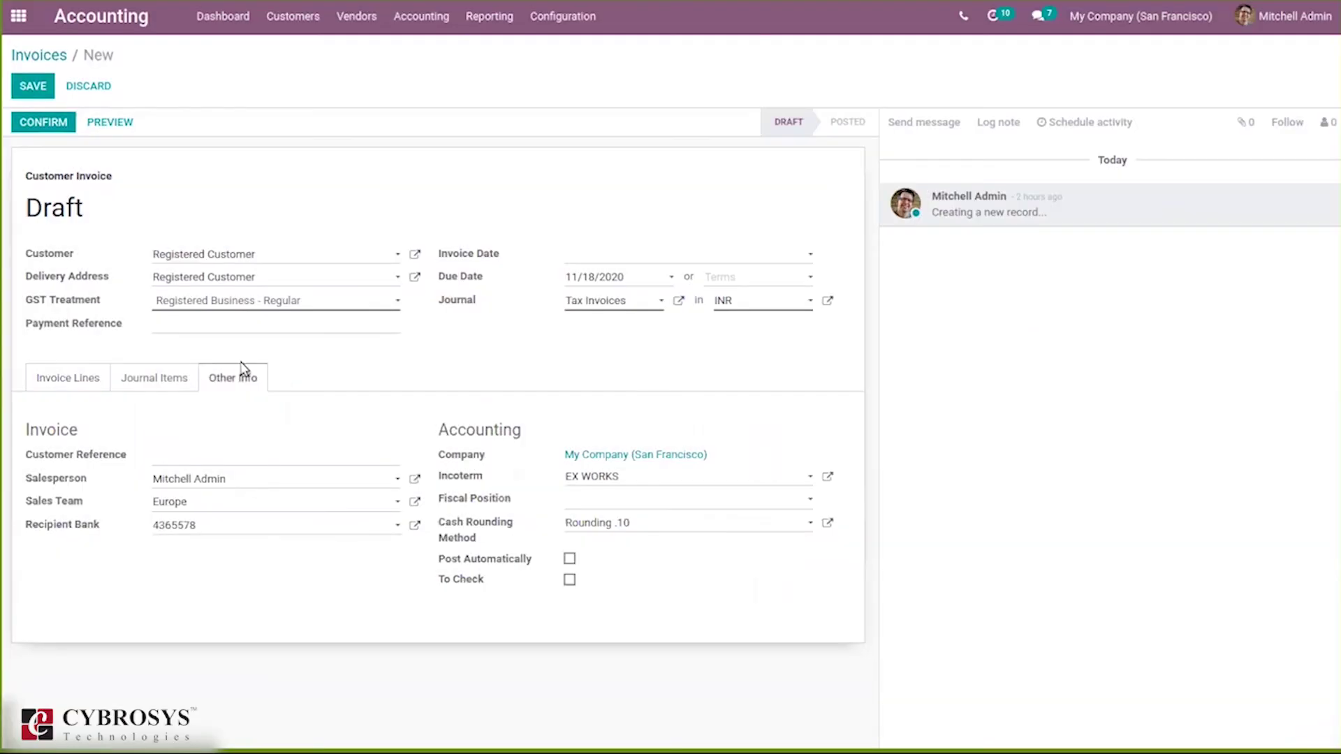
click(77, 382)
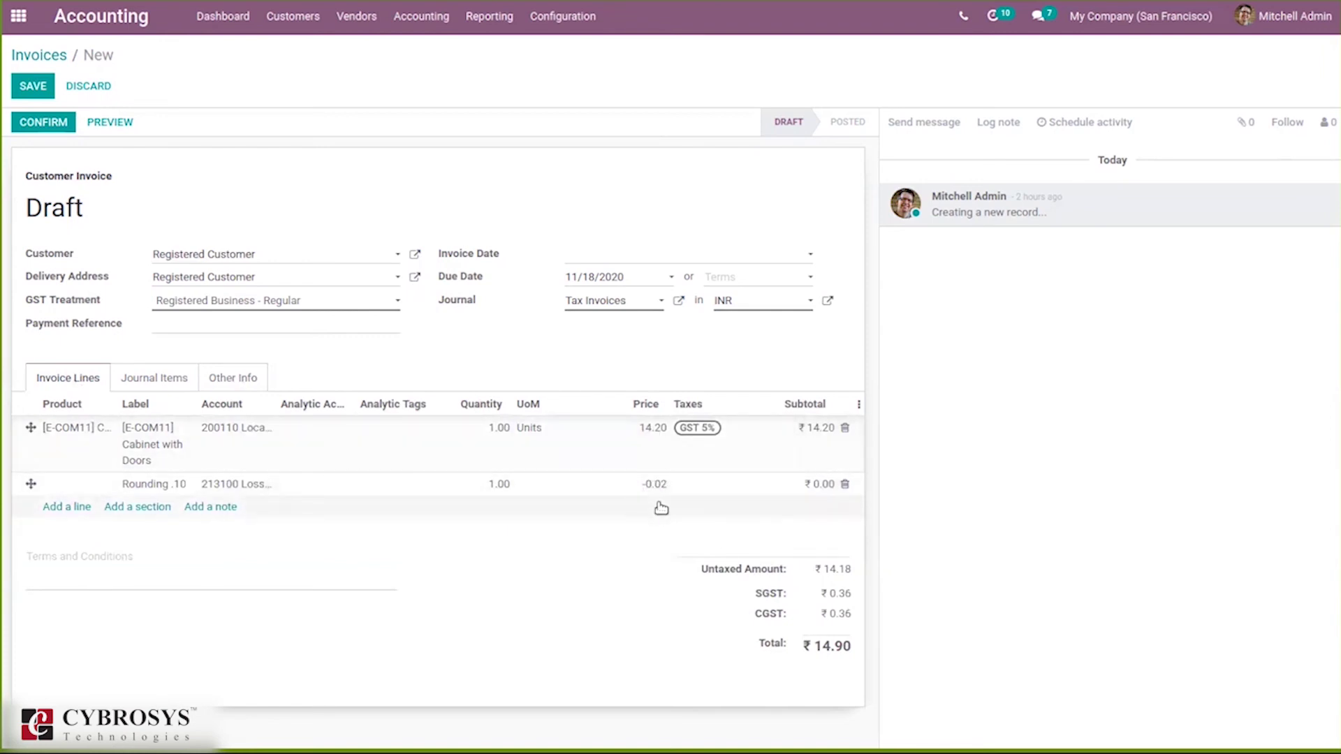
click(215, 379)
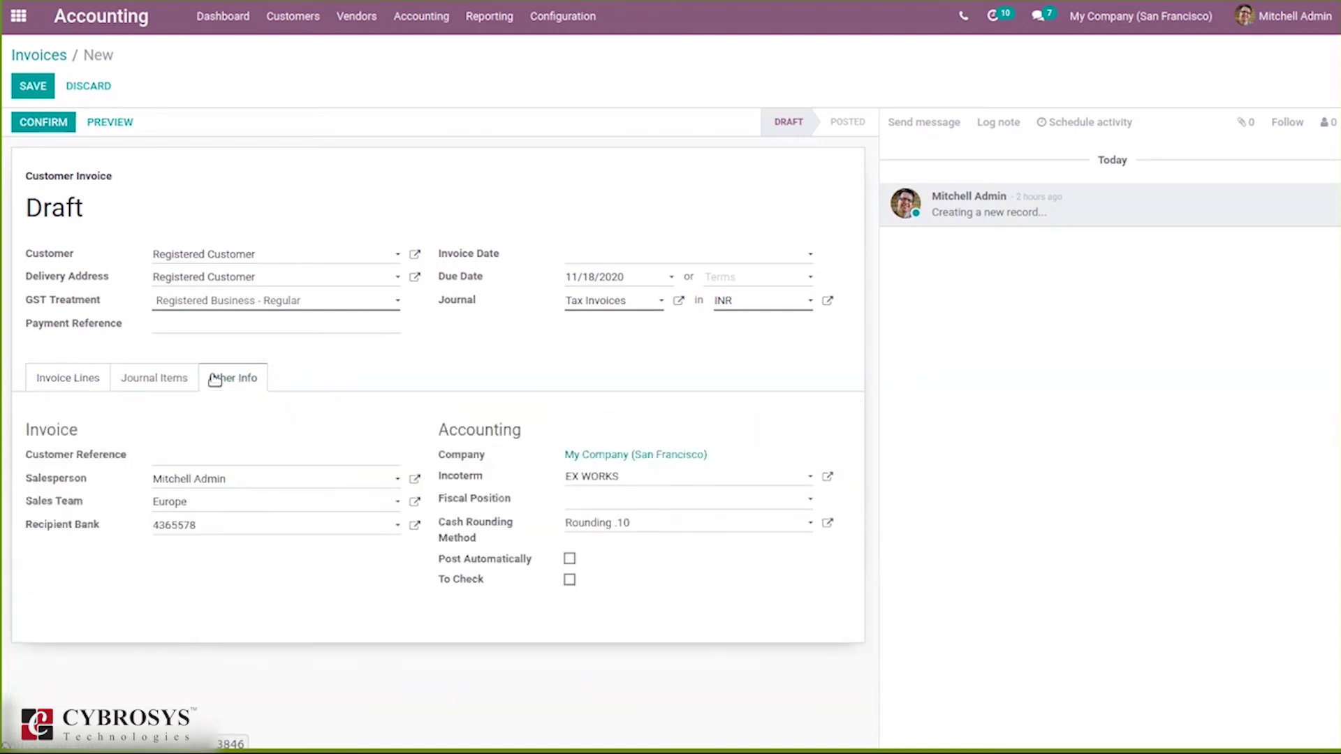
click(76, 381)
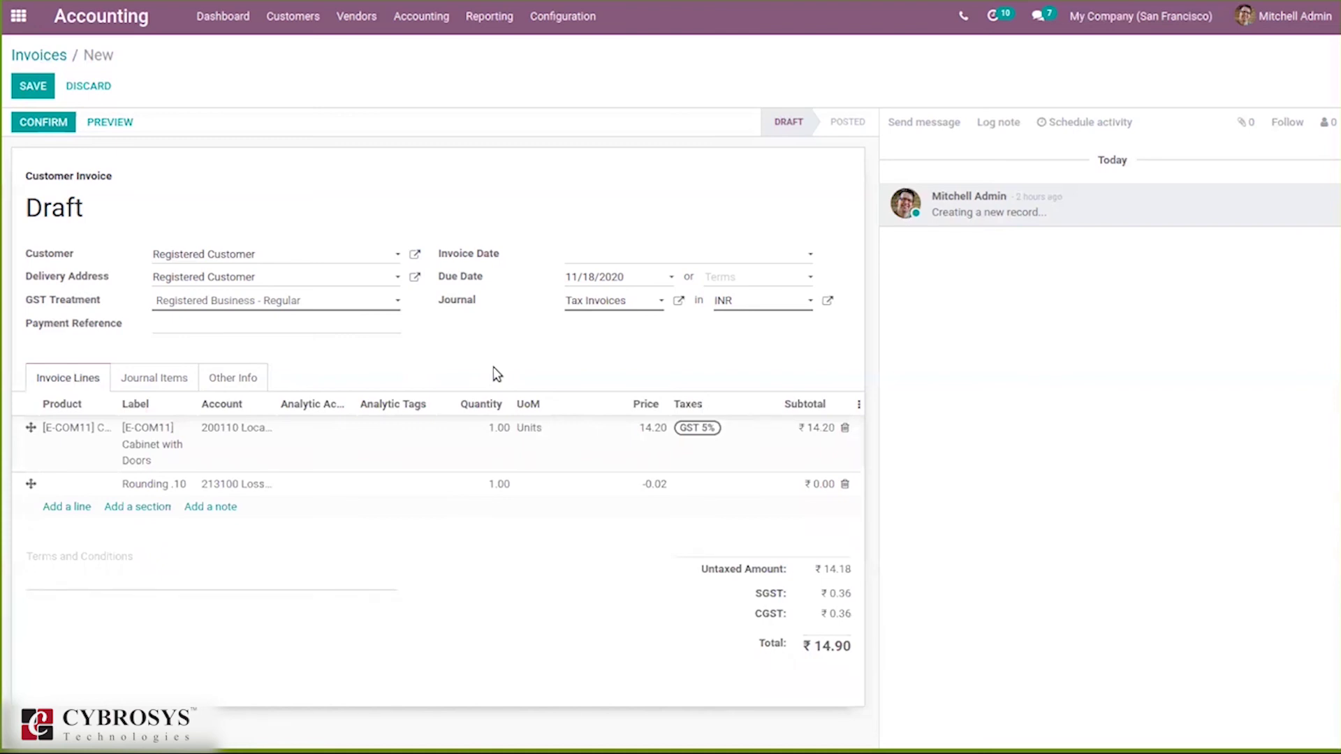
- Set the rounding method of Rounding .10 to HALF-UP, save it, and check the rounding line among the invoice lines
click(247, 378)
click(657, 522)
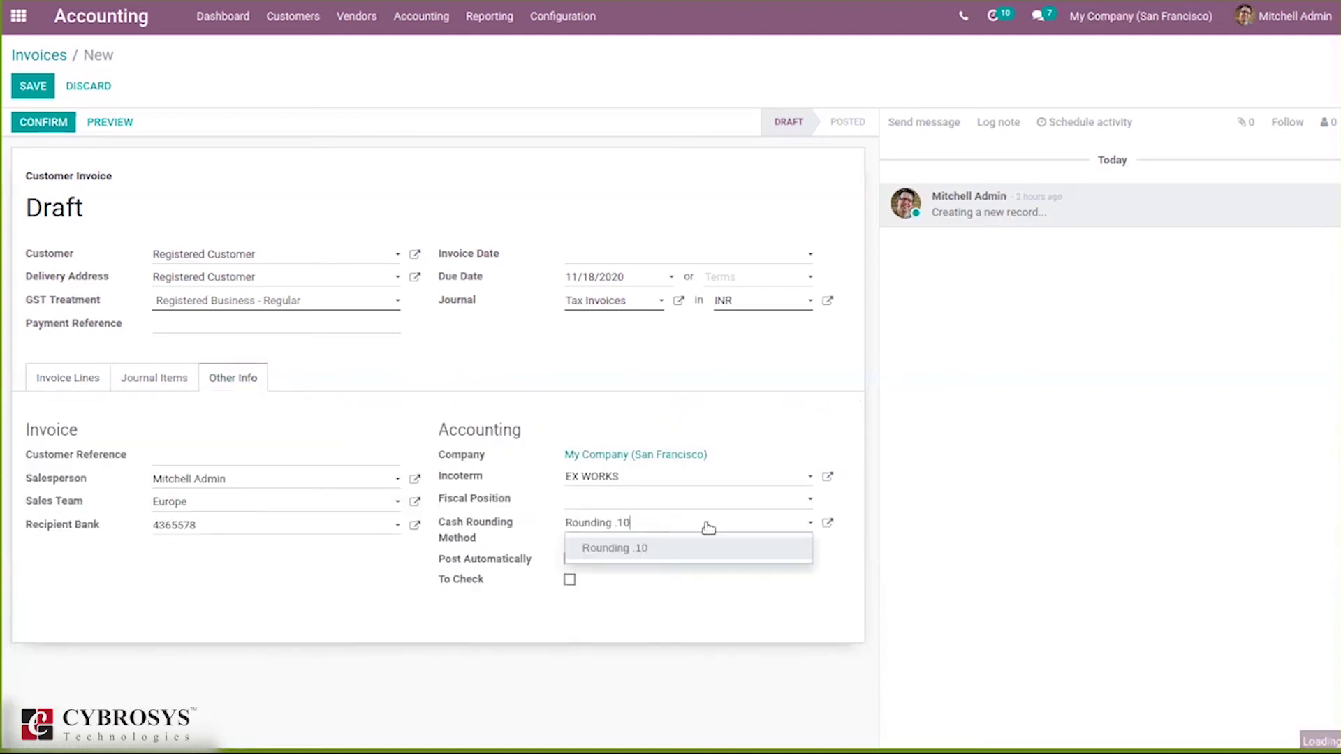
click(829, 525)
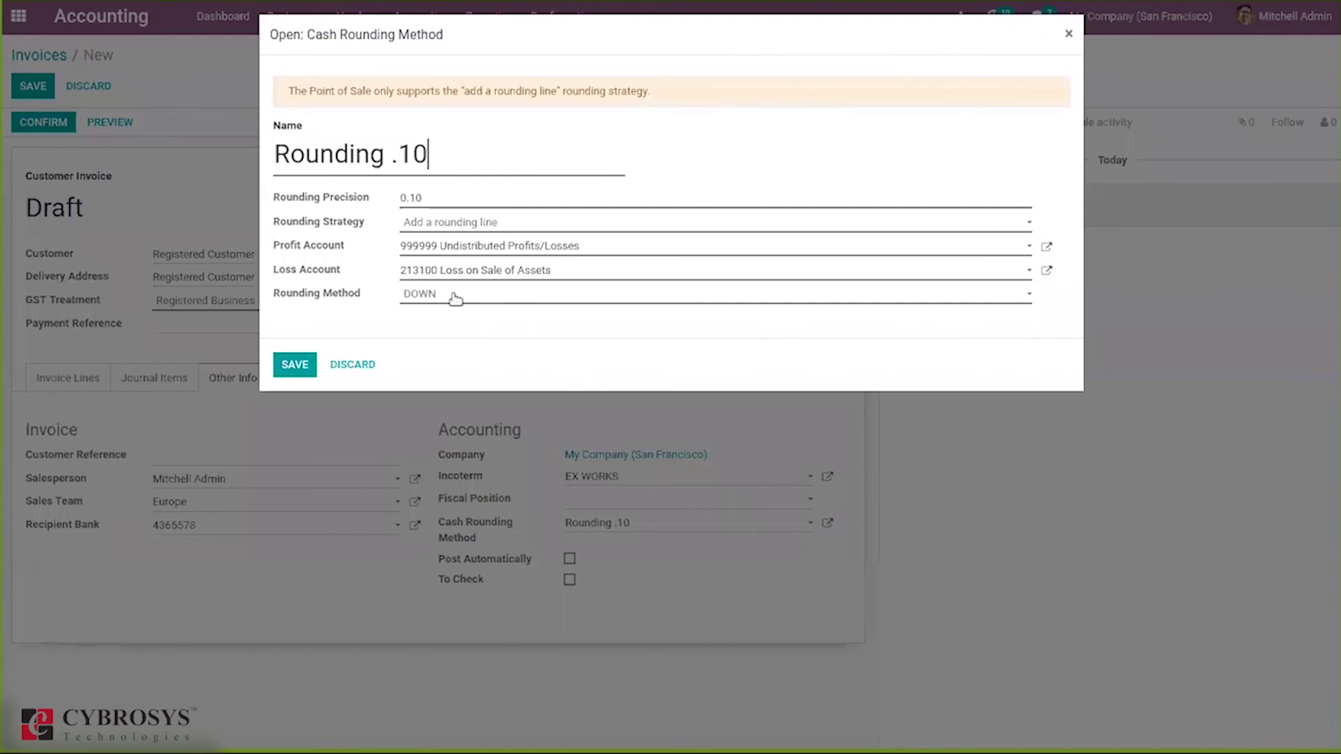
click(454, 297)
click(443, 356)
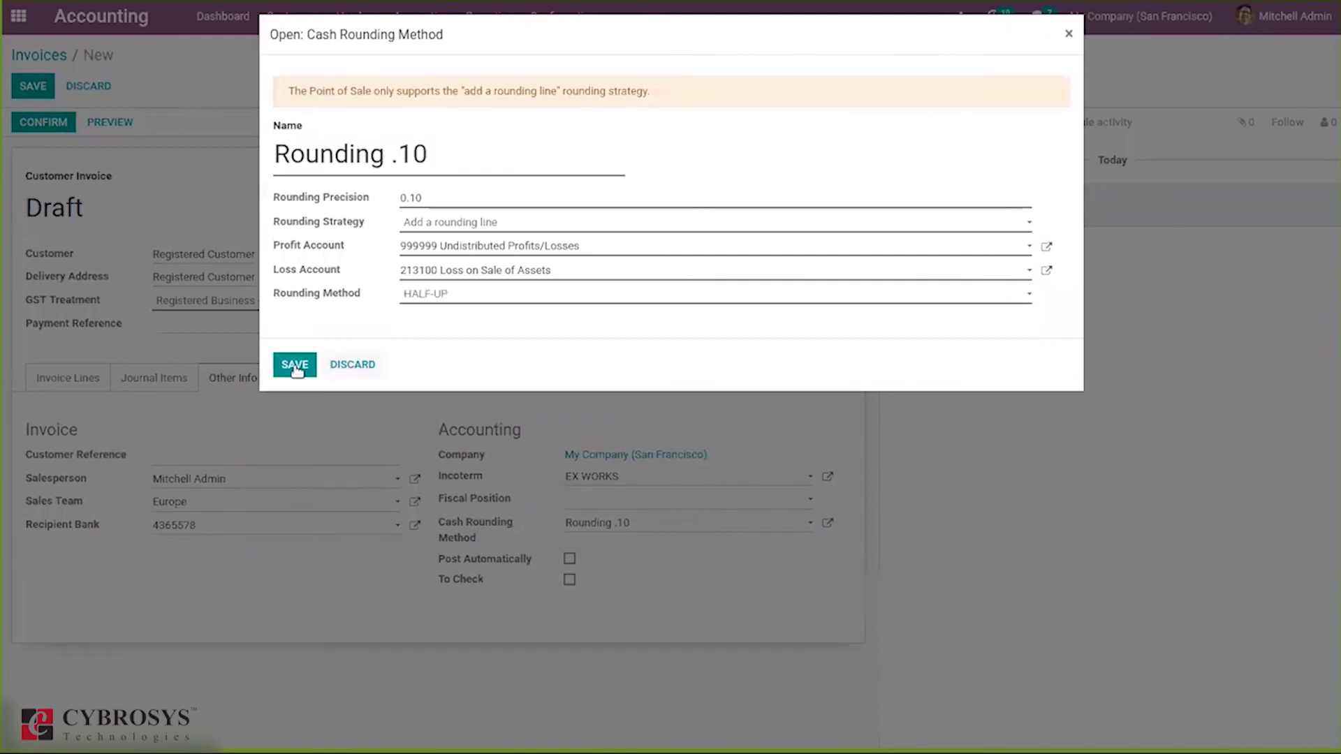
click(295, 366)
click(45, 380)
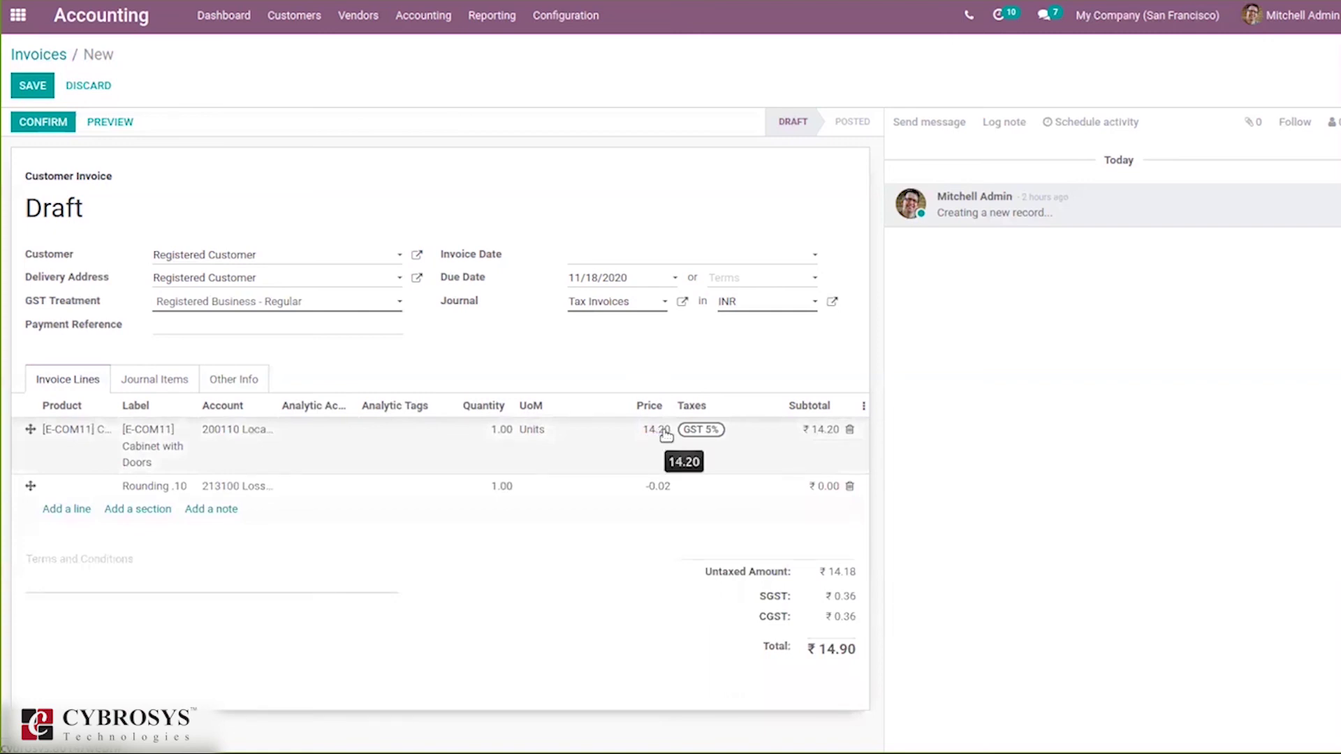
- Remove the GST 5% tax from the Cabinet with Doors line and set its unit price to 14.22
click(702, 431)
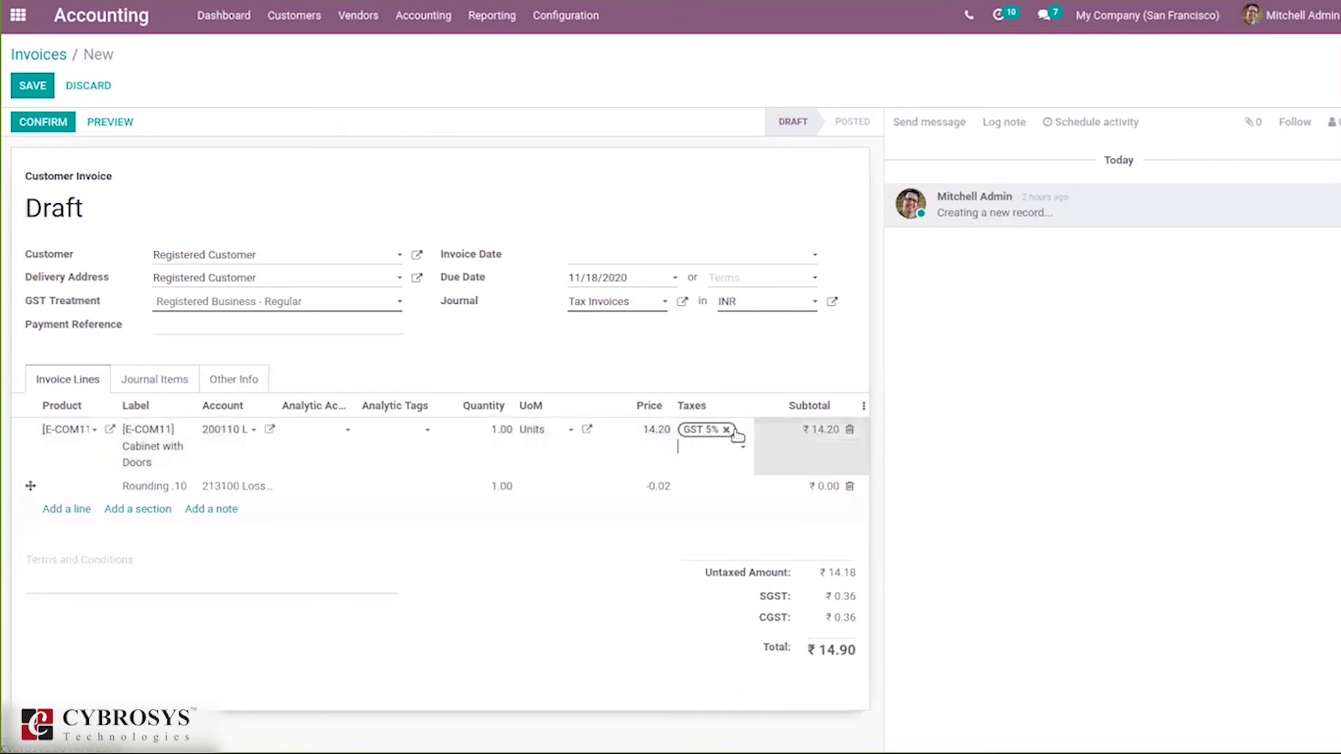
click(728, 430)
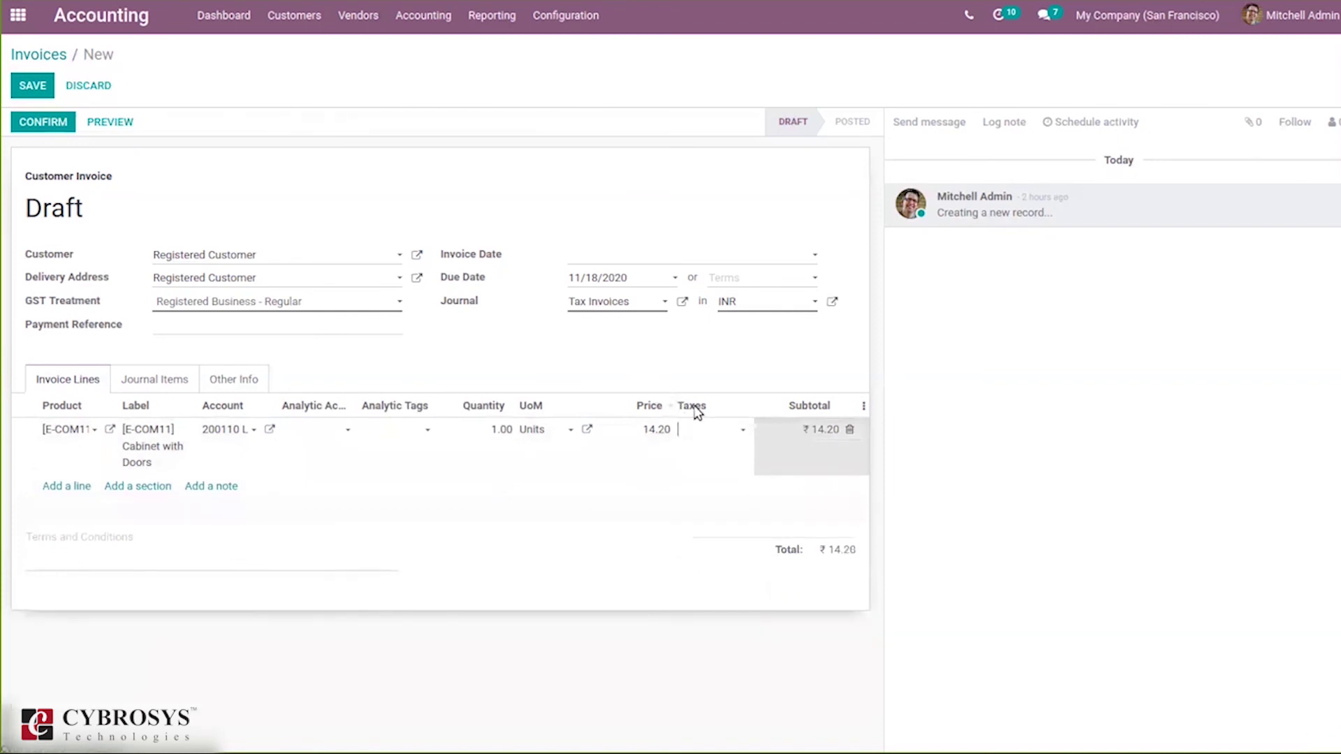
click(664, 375)
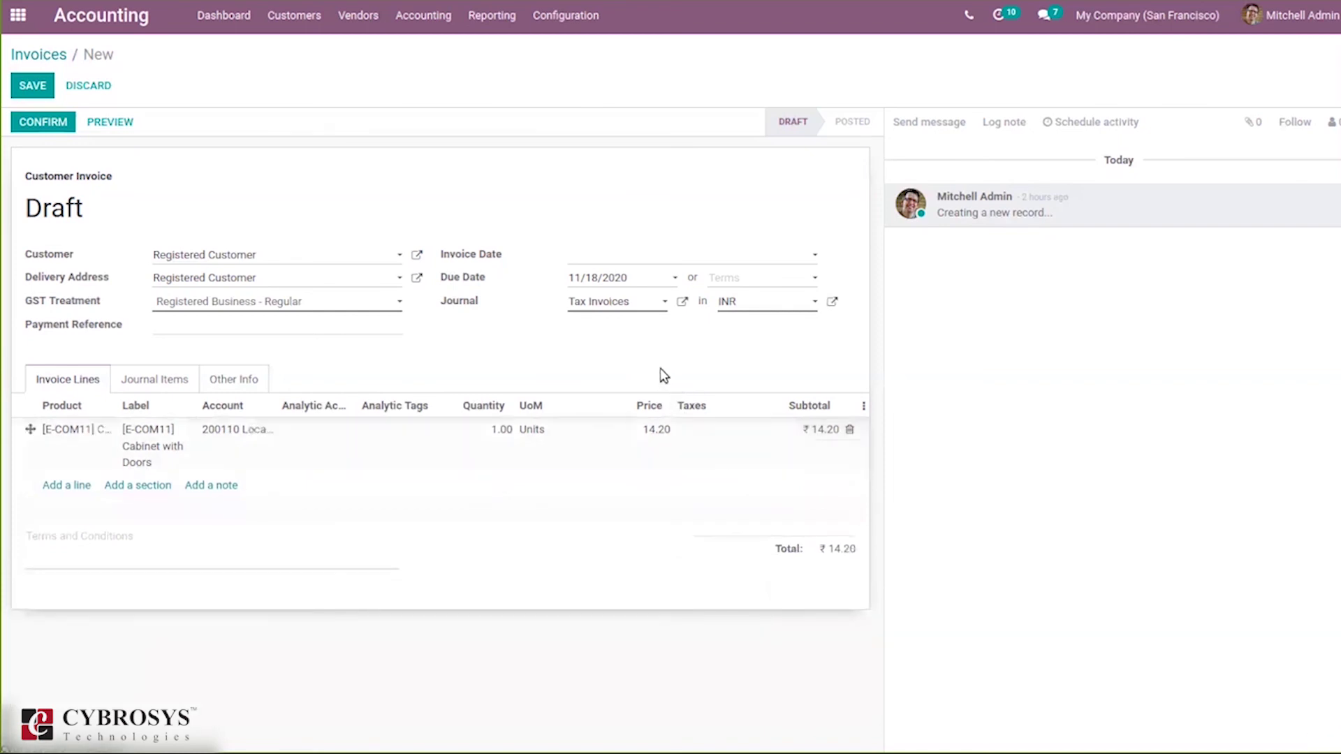
click(667, 431)
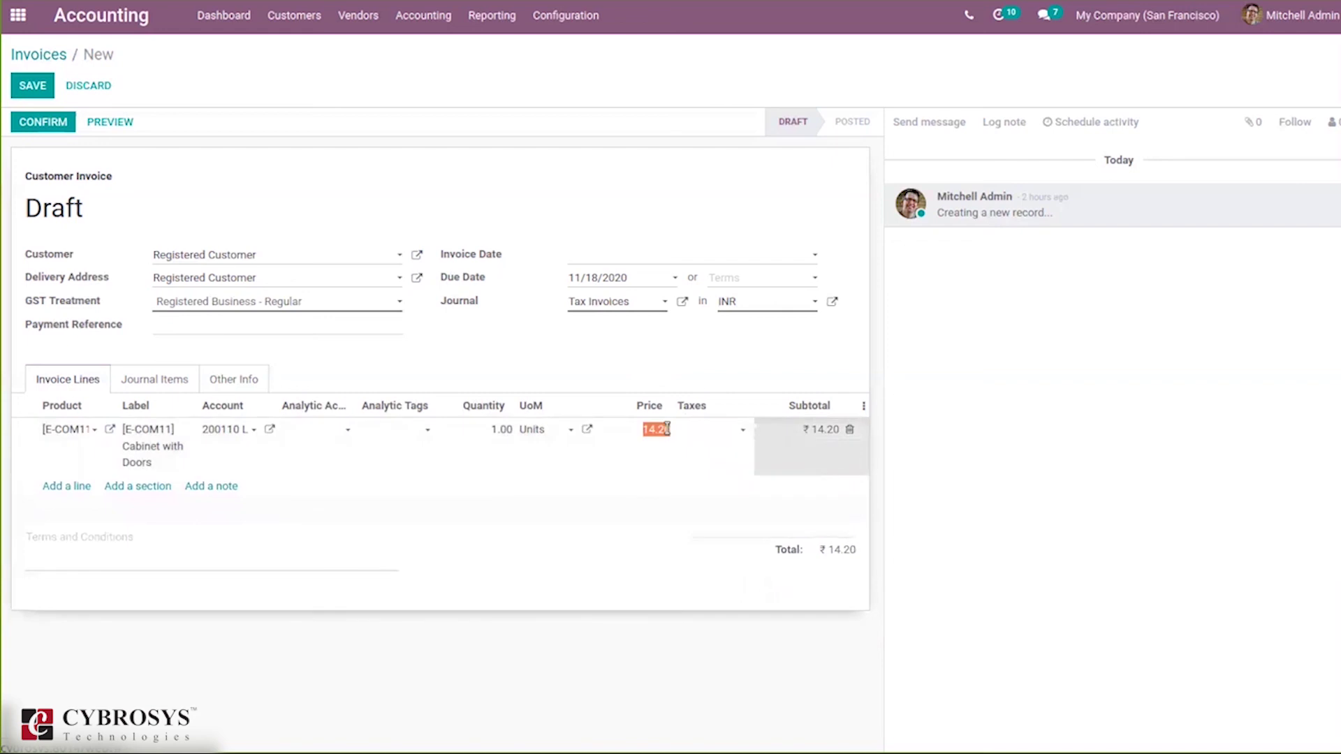
key(BackSpace)
text(2)
click(599, 592)
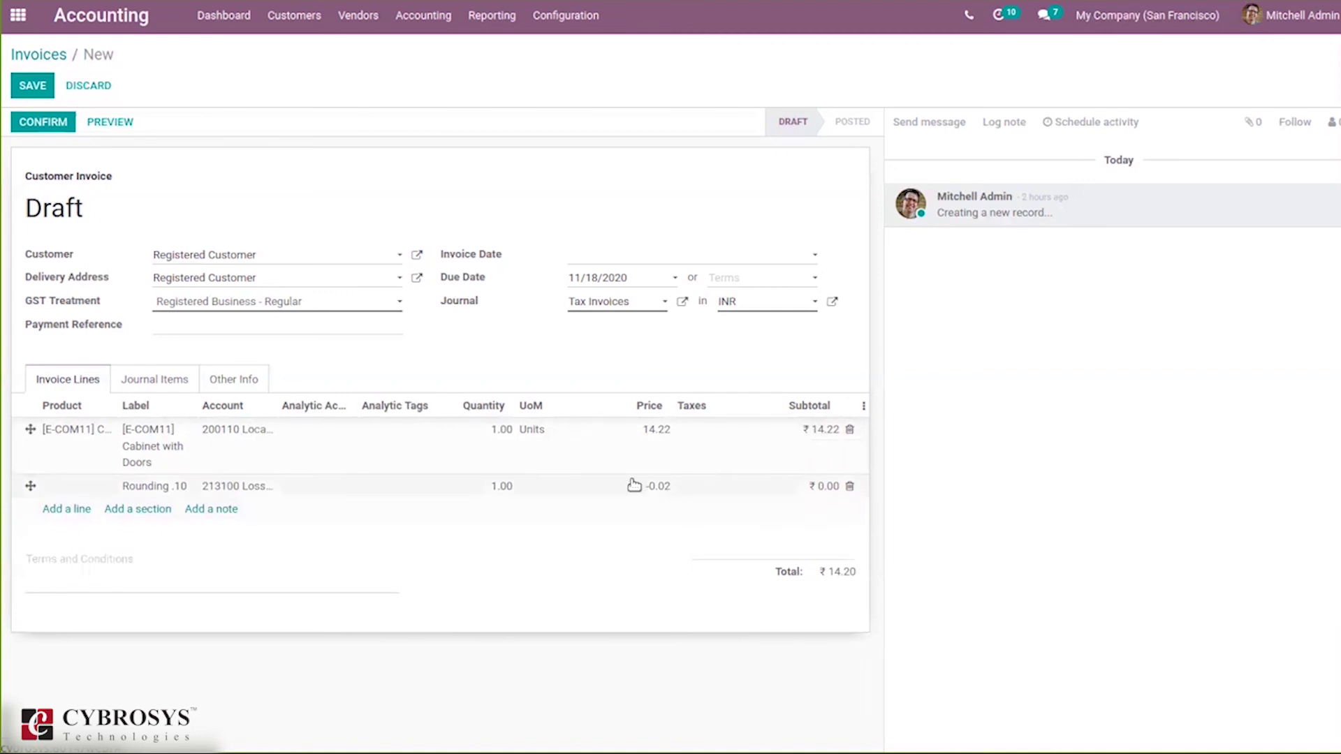
- Set the unit price of the Cabinet with Doors line to 14.26 to check HALF-UP rounding
click(666, 429)
click(666, 429)
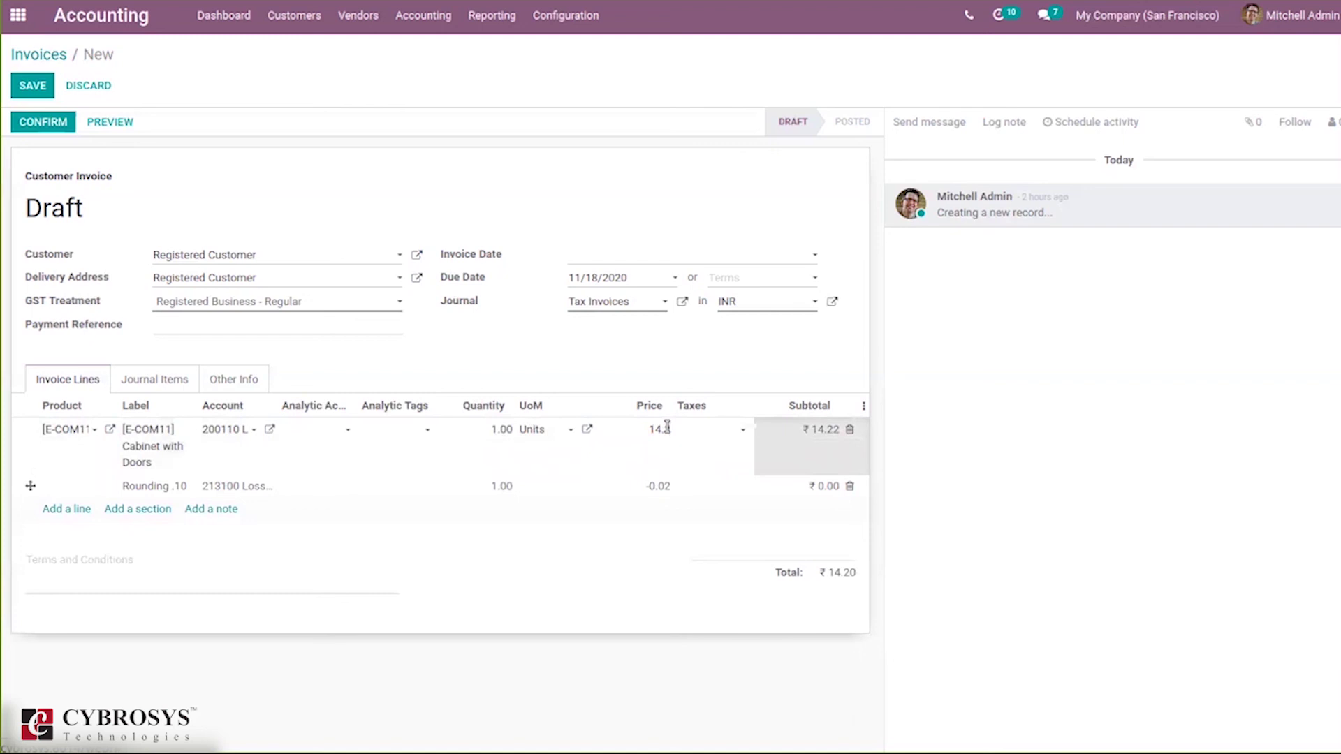
key(BackSpace)
text(6)
click(556, 386)
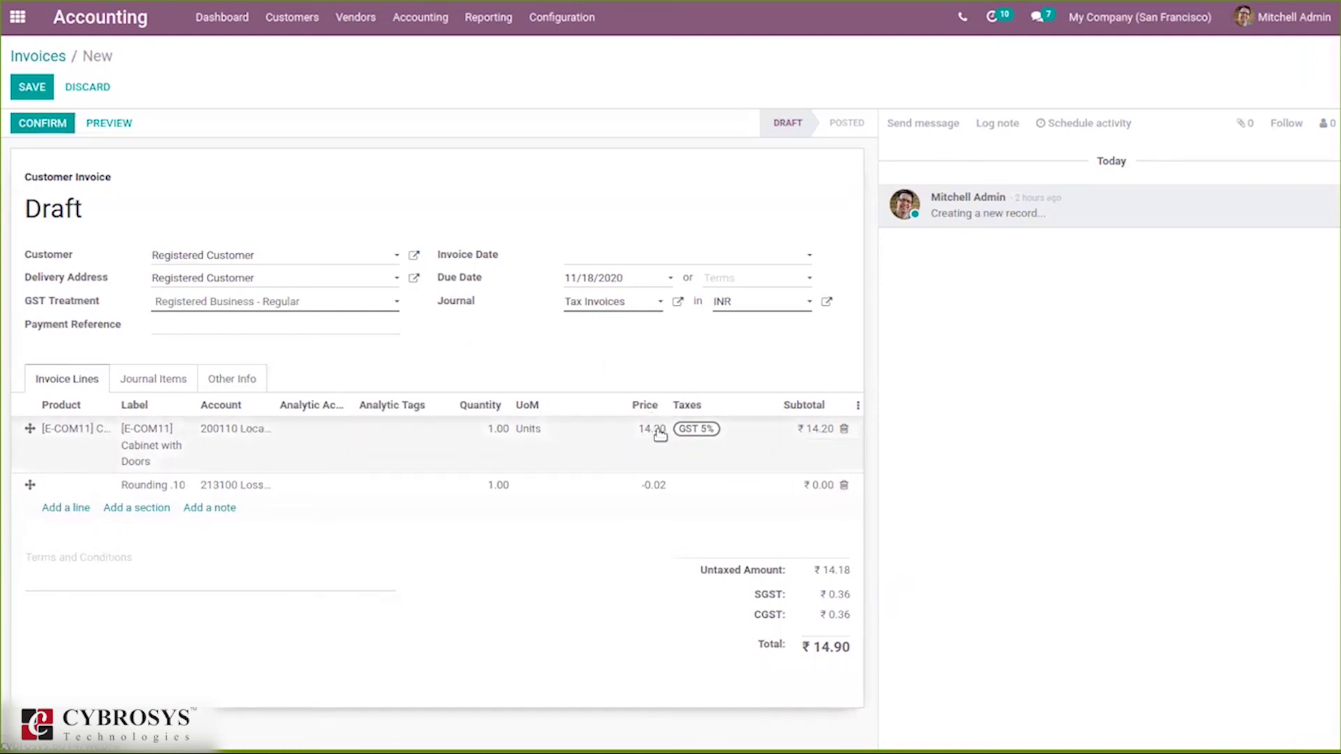
- Clear the GST 5% tax on the Cabinet with Doors line and change its unit price to 14.22
click(697, 429)
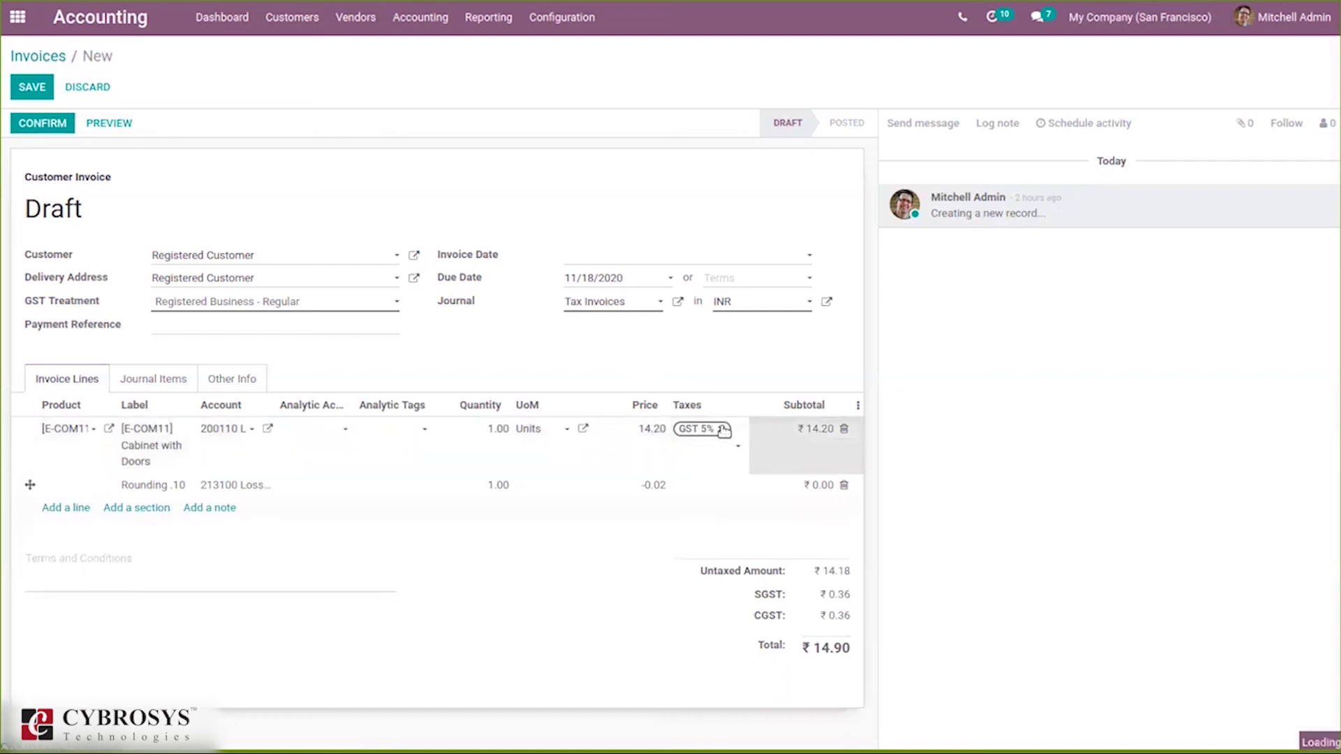
click(720, 430)
click(661, 377)
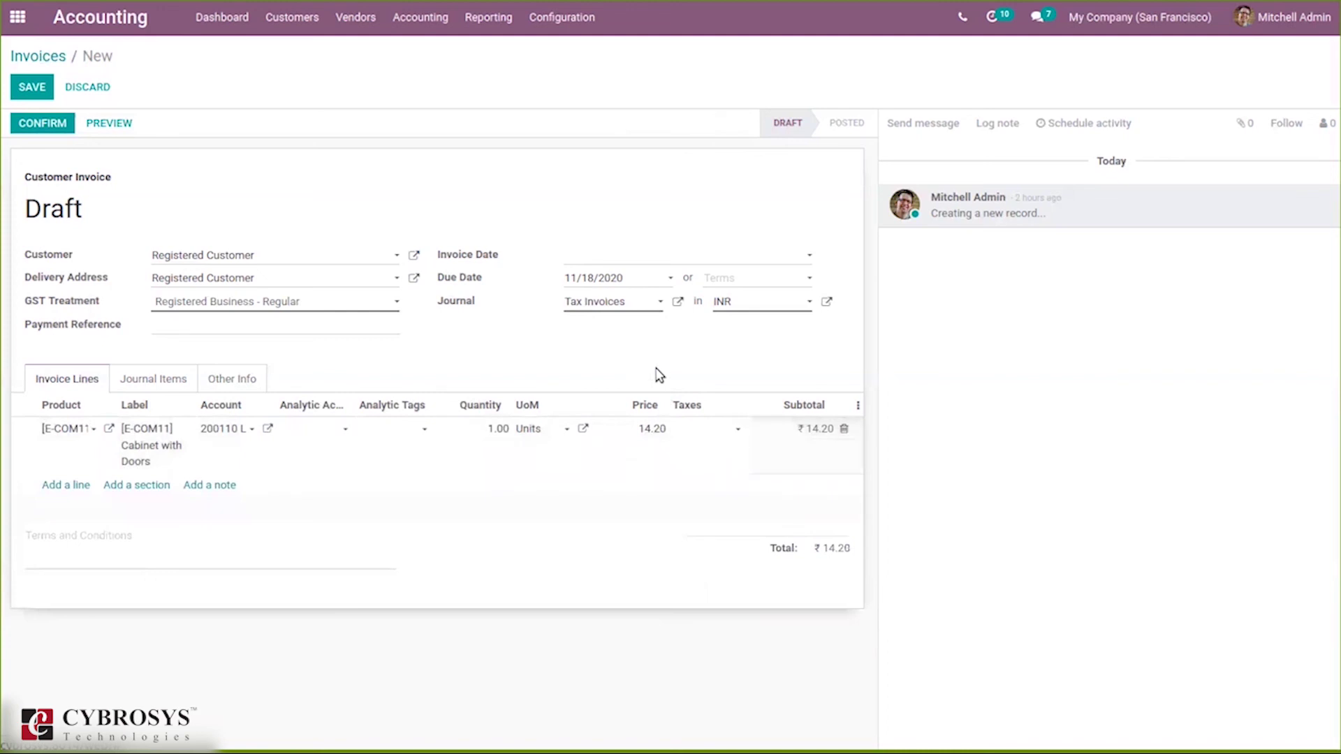
click(661, 428)
click(662, 429)
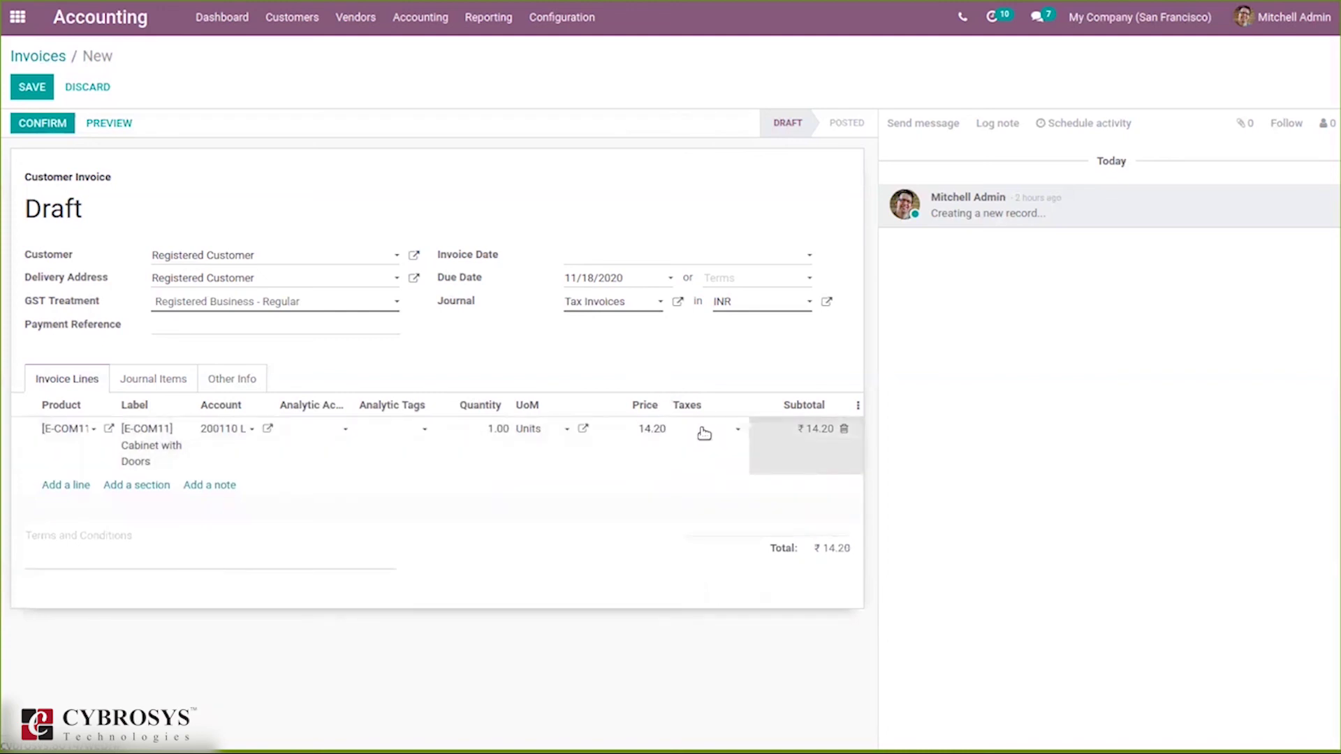
click(591, 598)
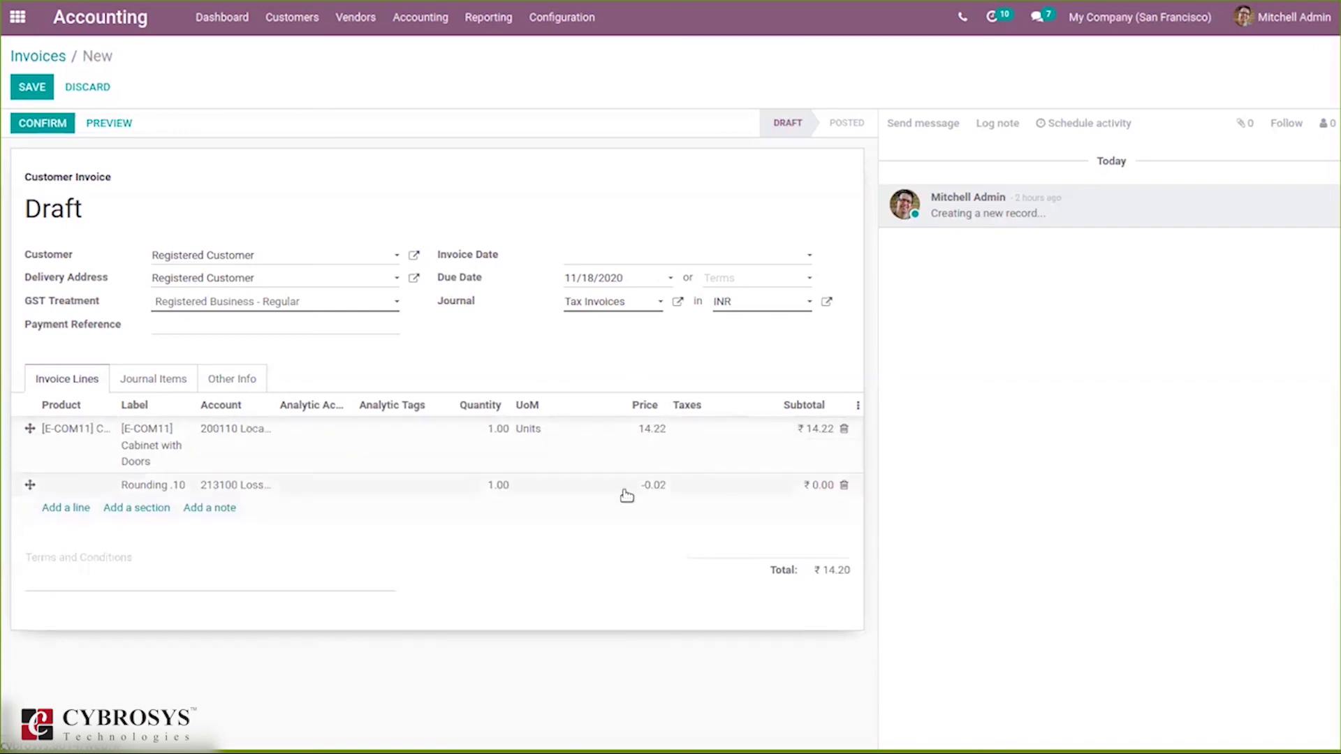
- Change the unit price of the Cabinet with Doors line to 14.26 and check the rounding line
click(662, 428)
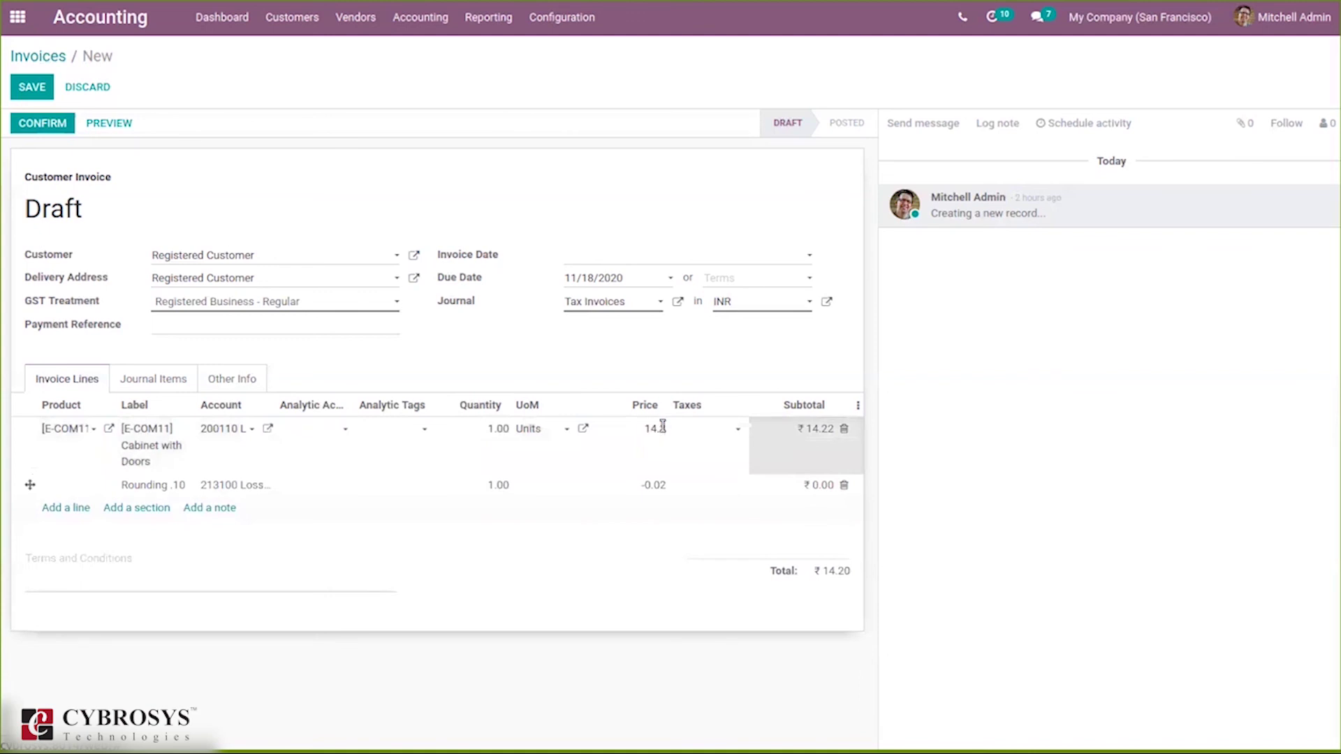
text(6)
click(555, 383)
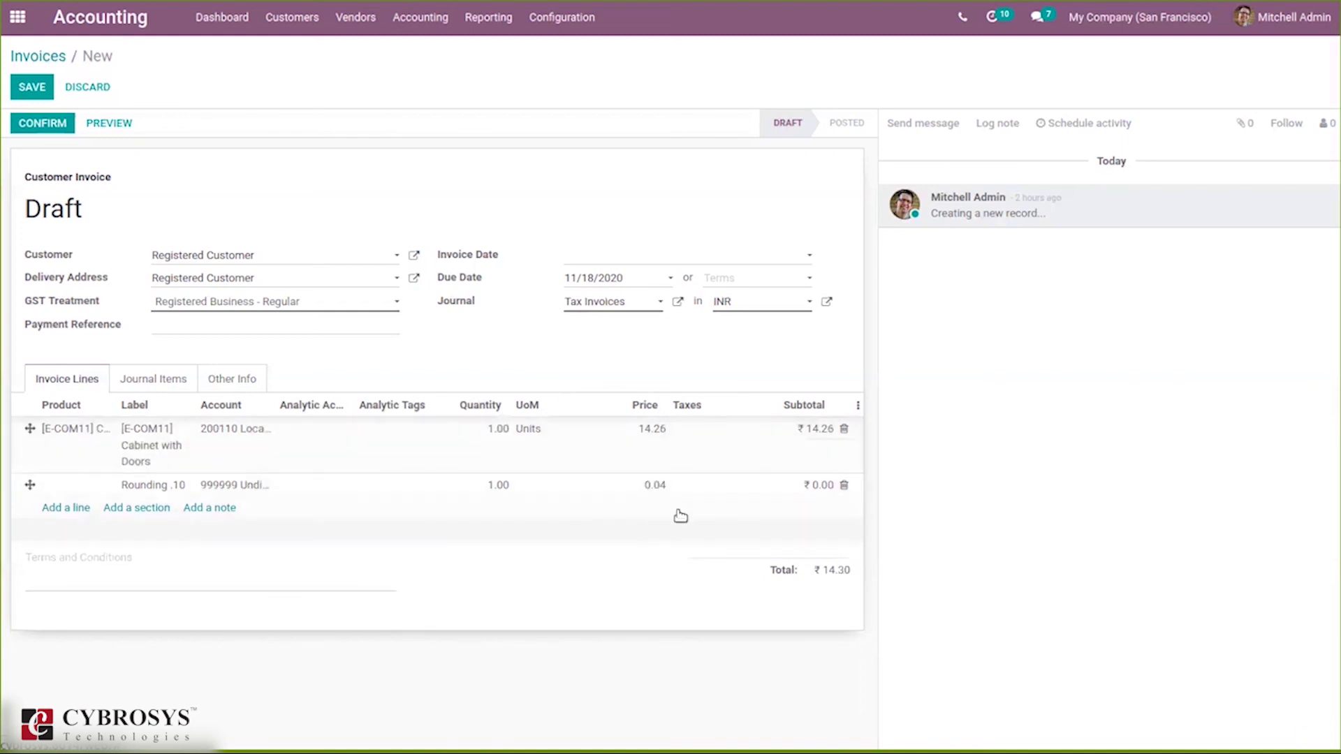